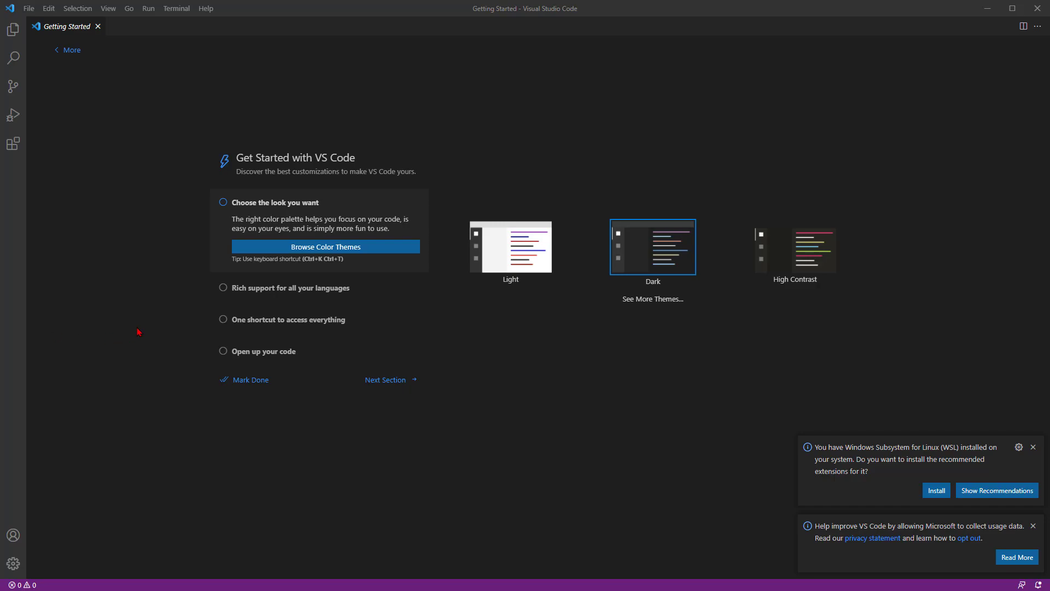
Step: Apply the Dark+ (default dark) color theme and mark the "Choose the look you want" item as complete
left_click(339, 247)
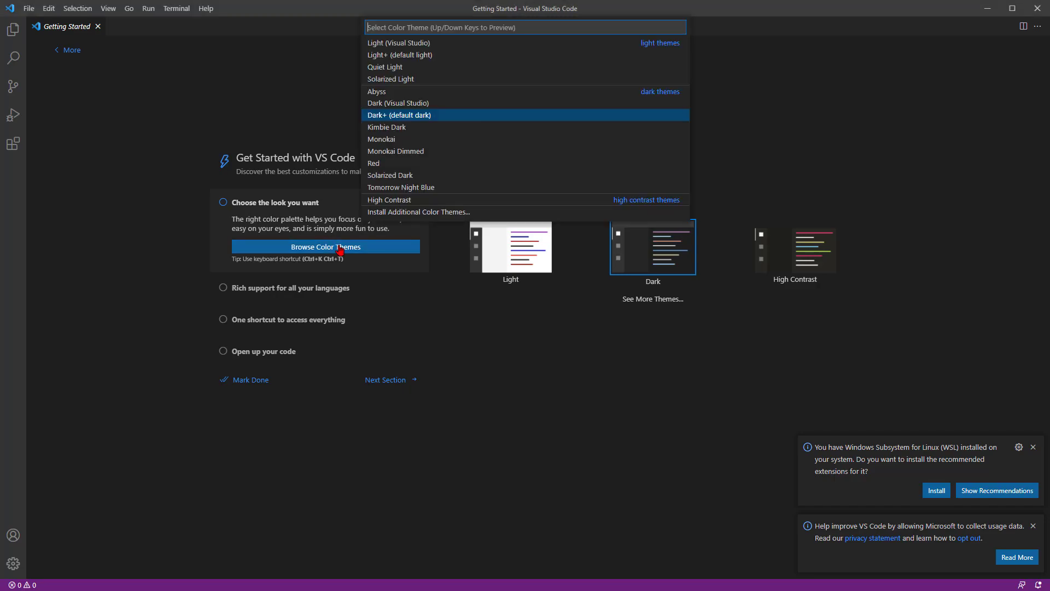
left_click(407, 119)
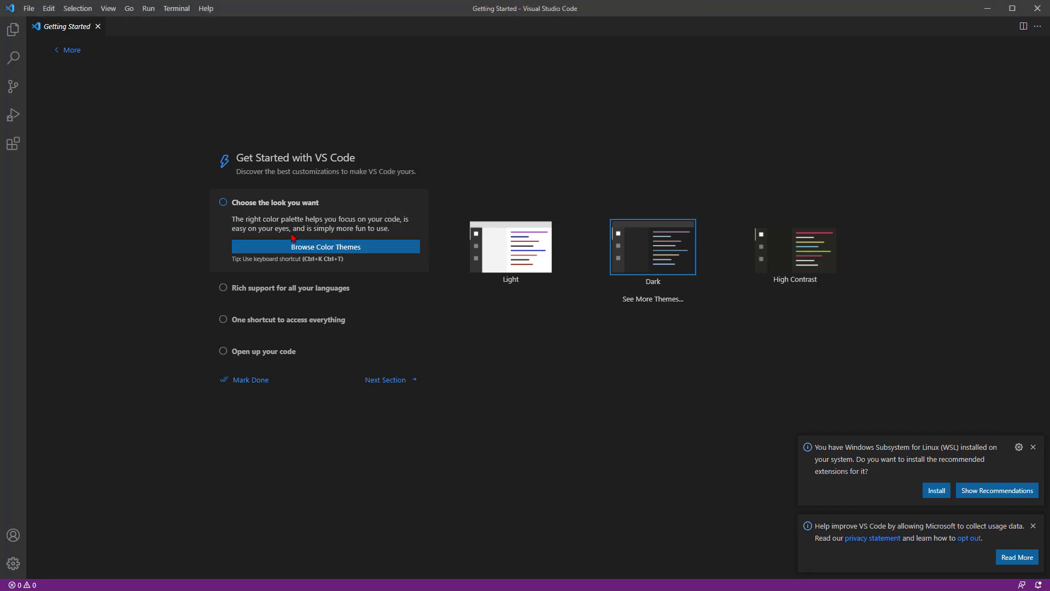
left_click(223, 203)
left_click(224, 203)
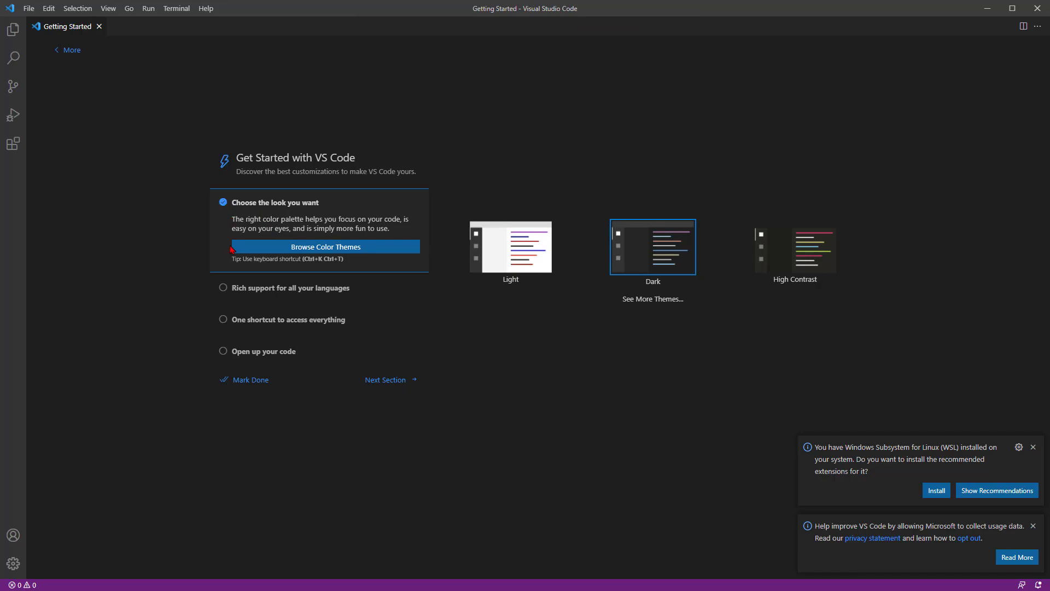
Step: Install the Python extension from the recommended language extensions and close its details page
left_click(245, 290)
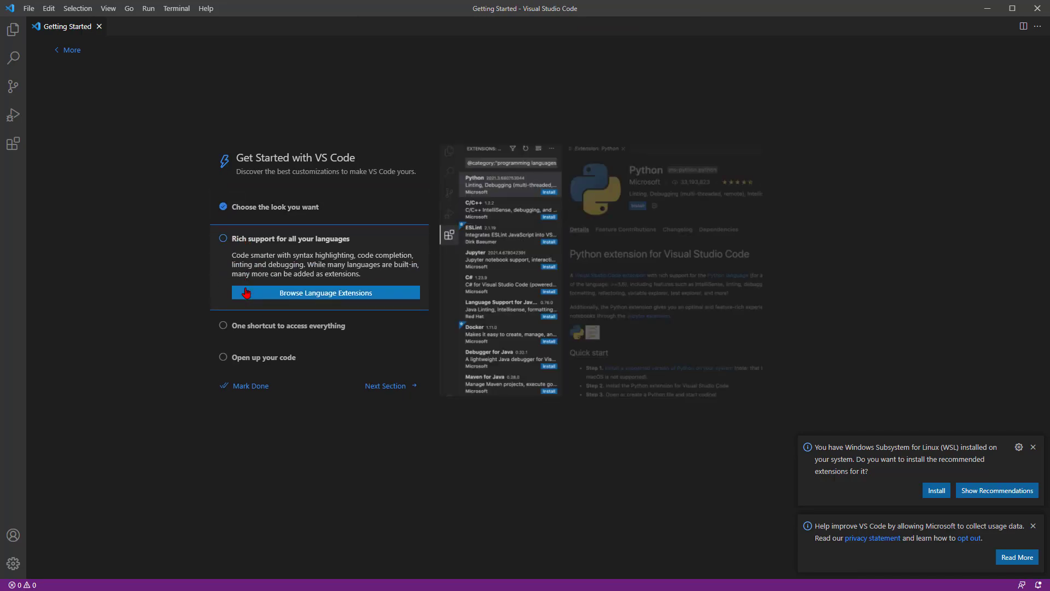
left_click(336, 296)
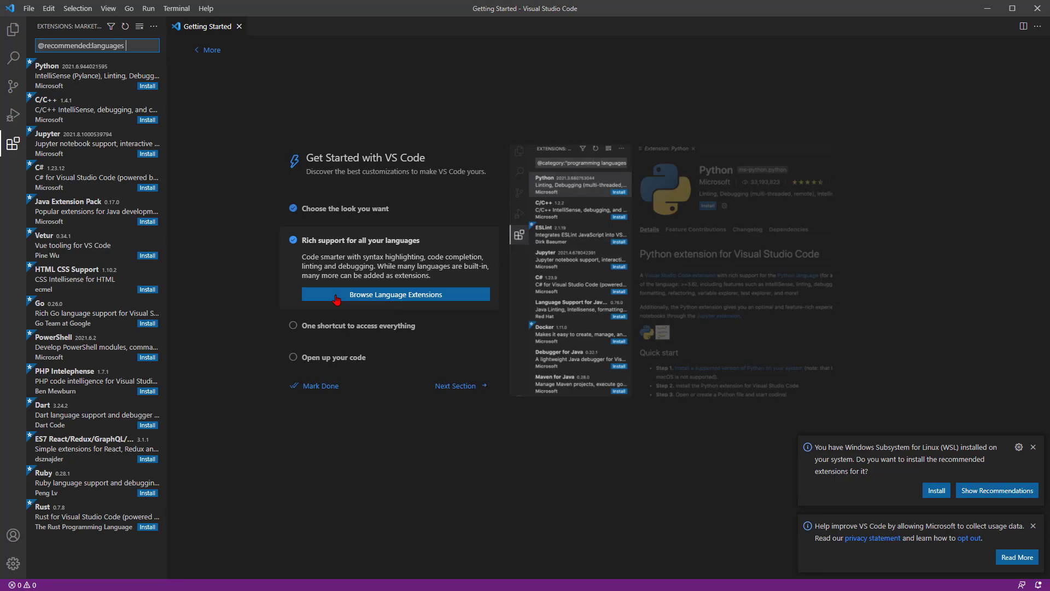
left_click(151, 86)
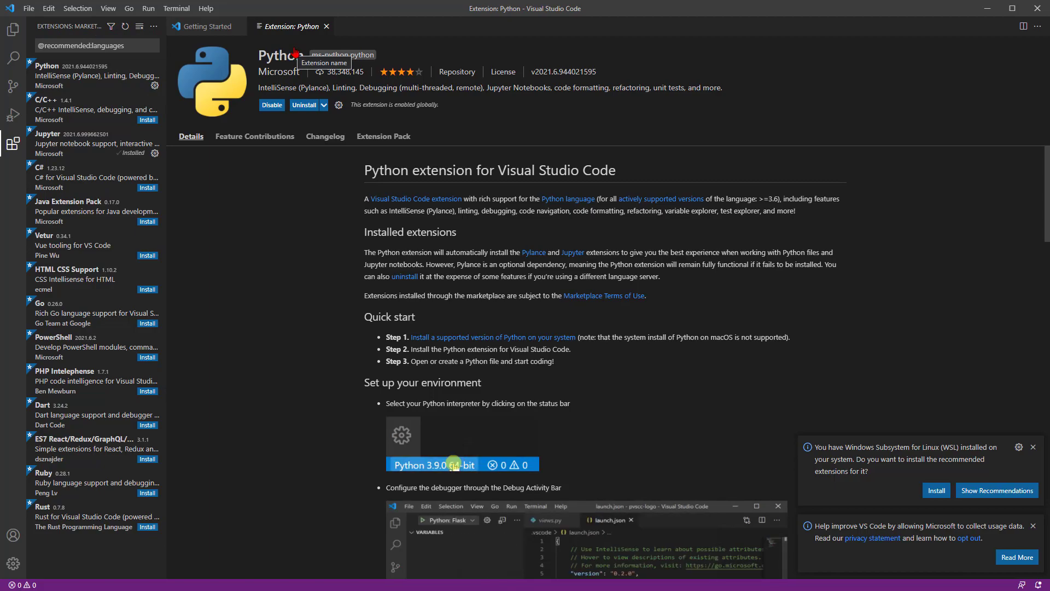
left_click(326, 26)
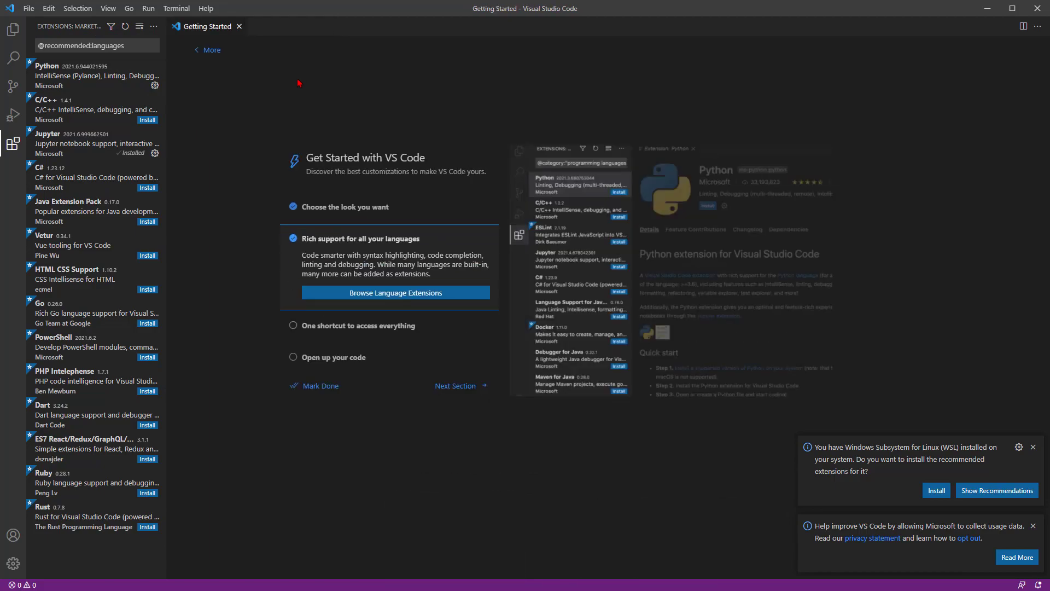
Step: Search the Command Palette for "find" and expand the walkthrough's "Open up your code" item
left_click(335, 327)
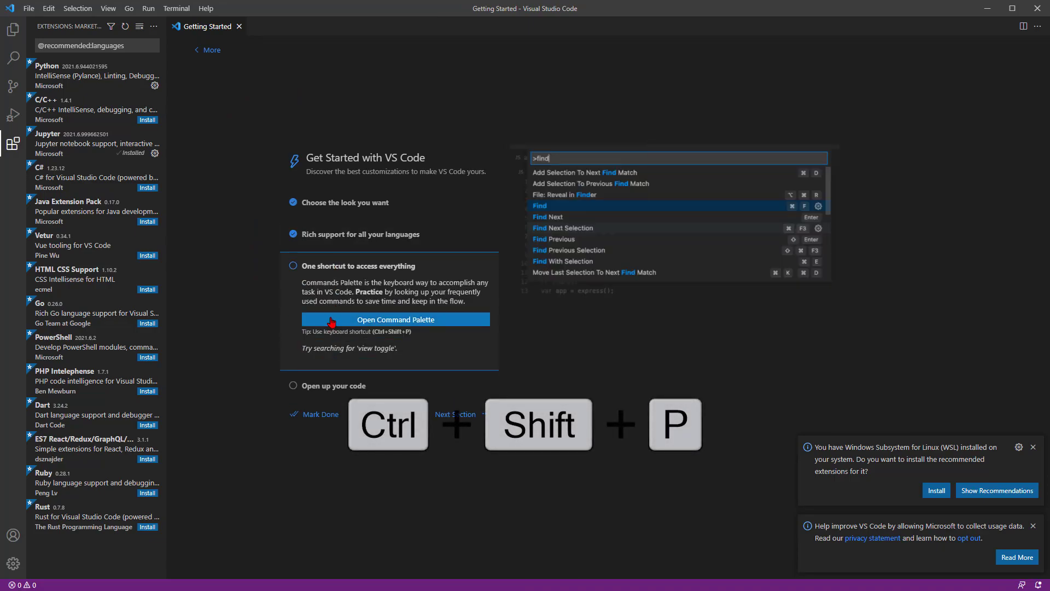
key("ctrl+shift+p")
type("find")
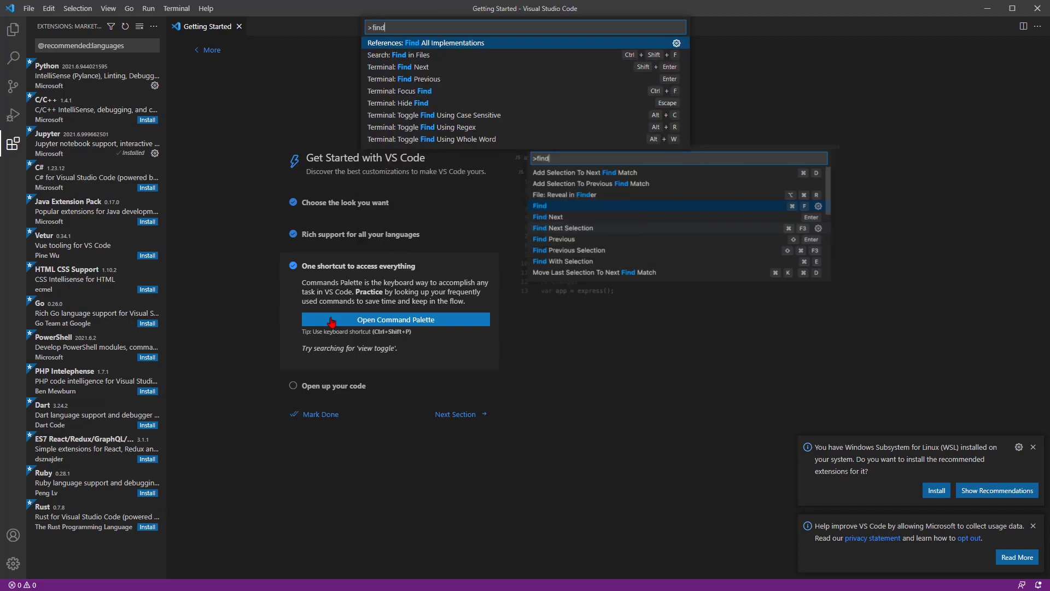
left_click(334, 386)
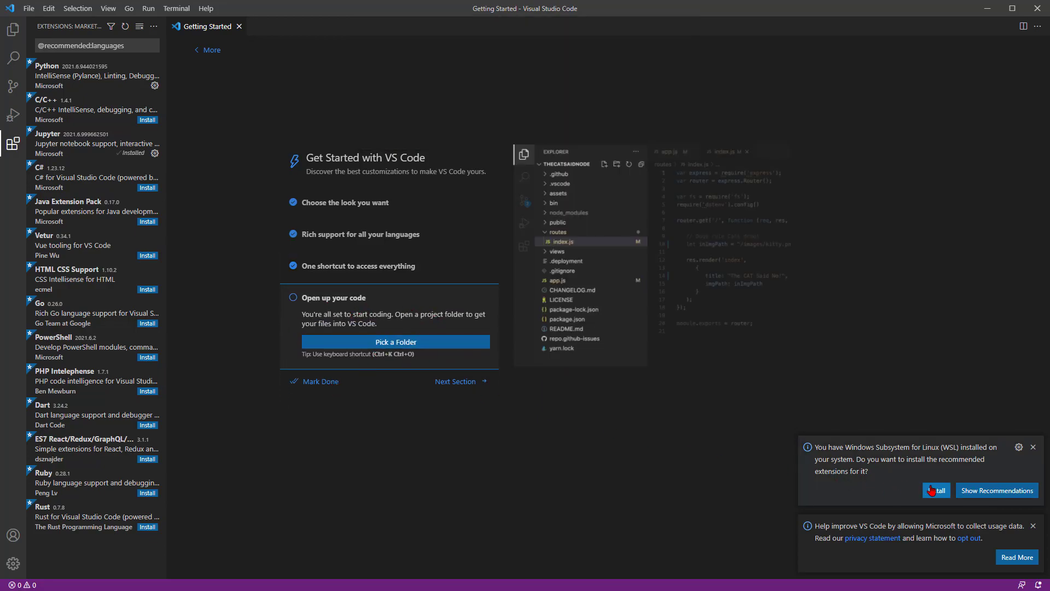
Step: Install the recommended Remote - WSL extension, close its details page, and mark the Getting Started walkthrough done
left_click(973, 492)
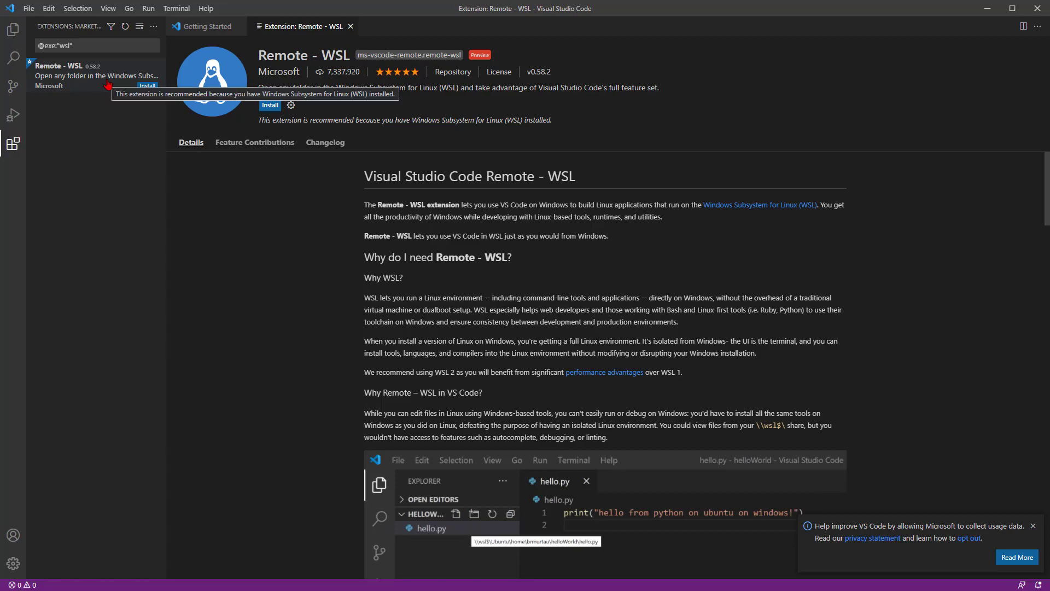
left_click(108, 45)
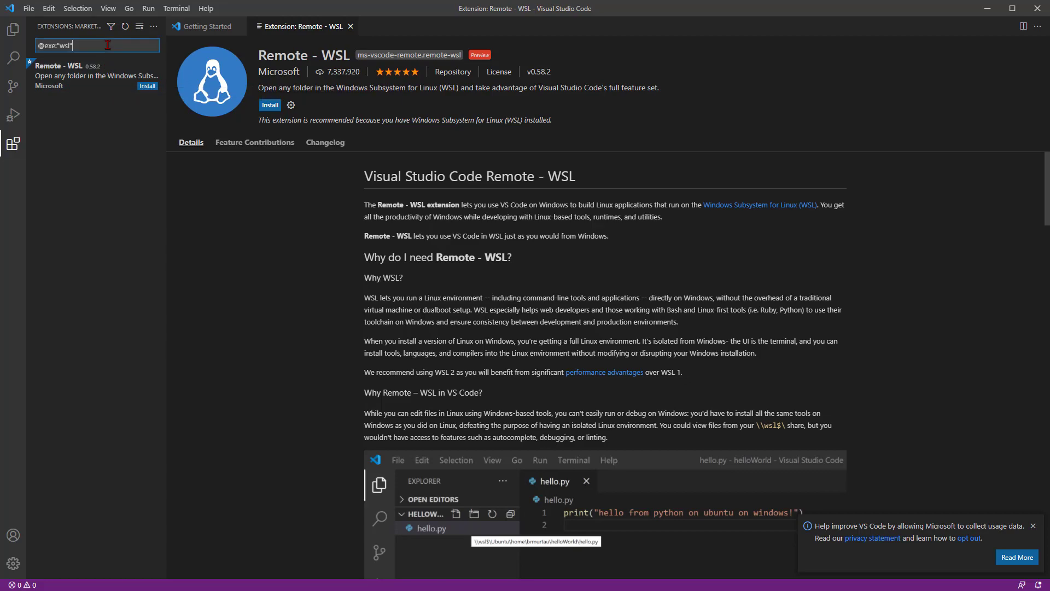
left_click(138, 85)
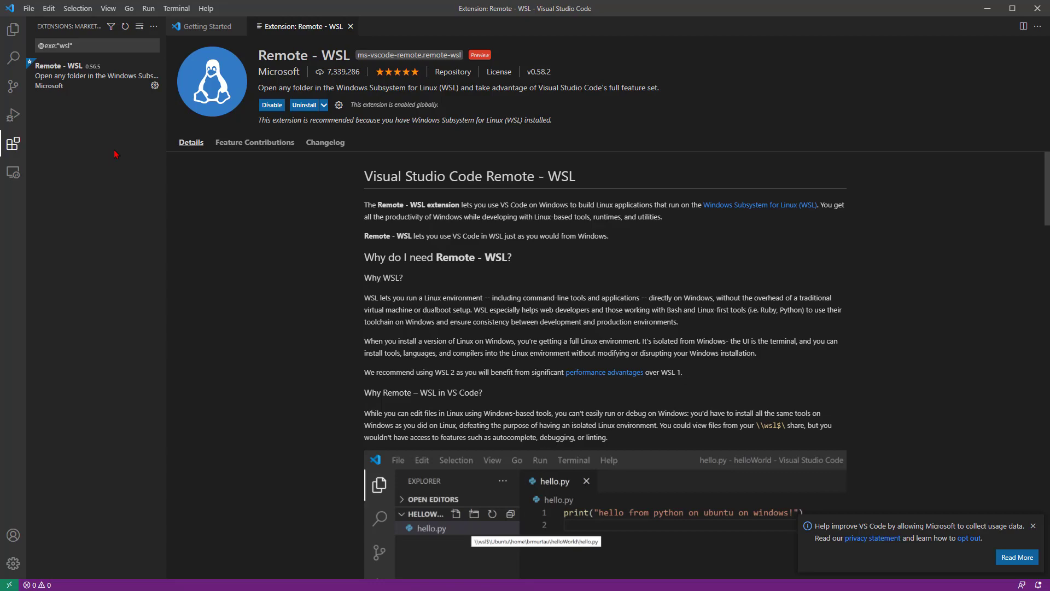
left_click(351, 27)
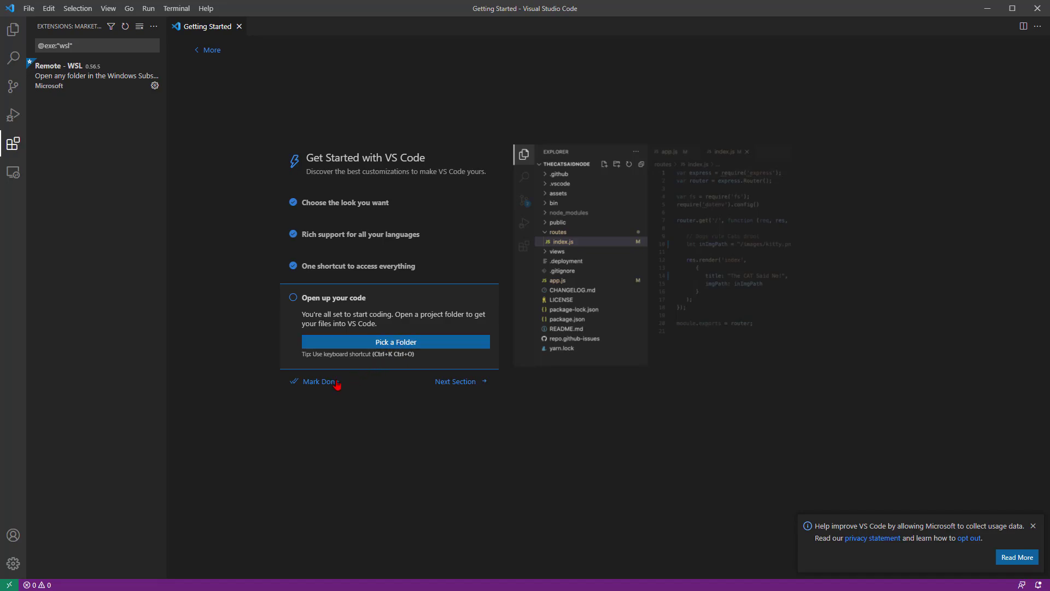
left_click(317, 383)
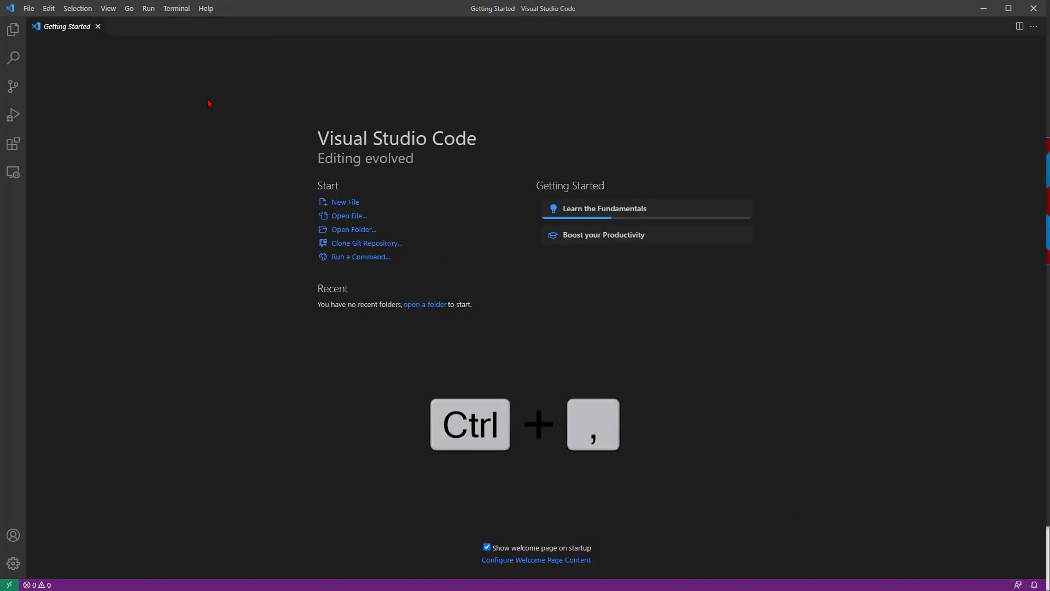
Step: Set the editor's Cursor Blinking option to solid in the user settings
key("ctrl+comma")
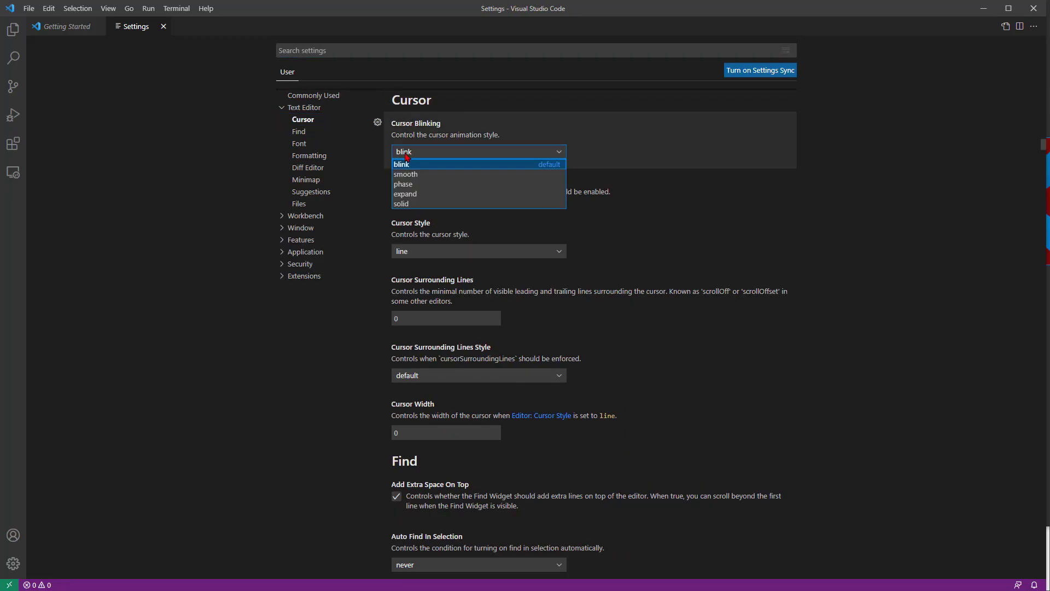
left_click(404, 204)
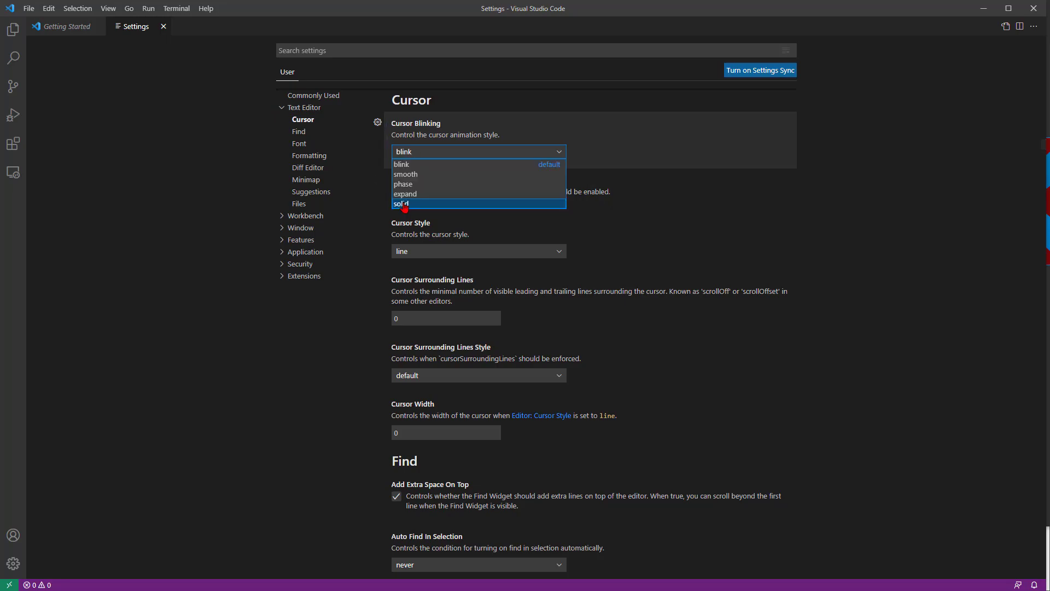
left_click(403, 204)
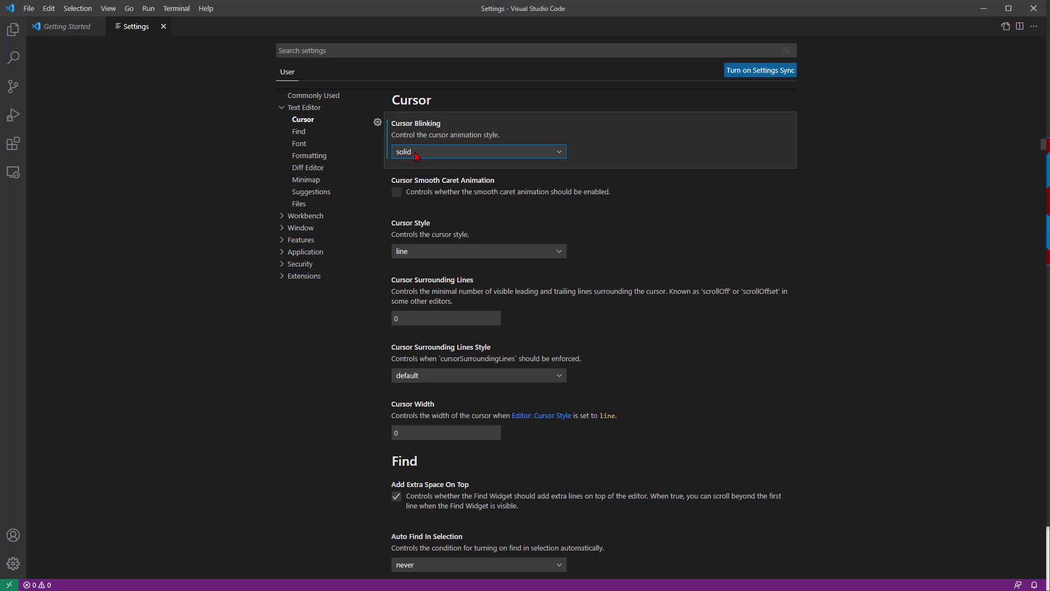
Step: Add 'Fira Code', at the start of the editor's Font Family list
scroll(414, 152, "down", 6)
left_click(531, 420)
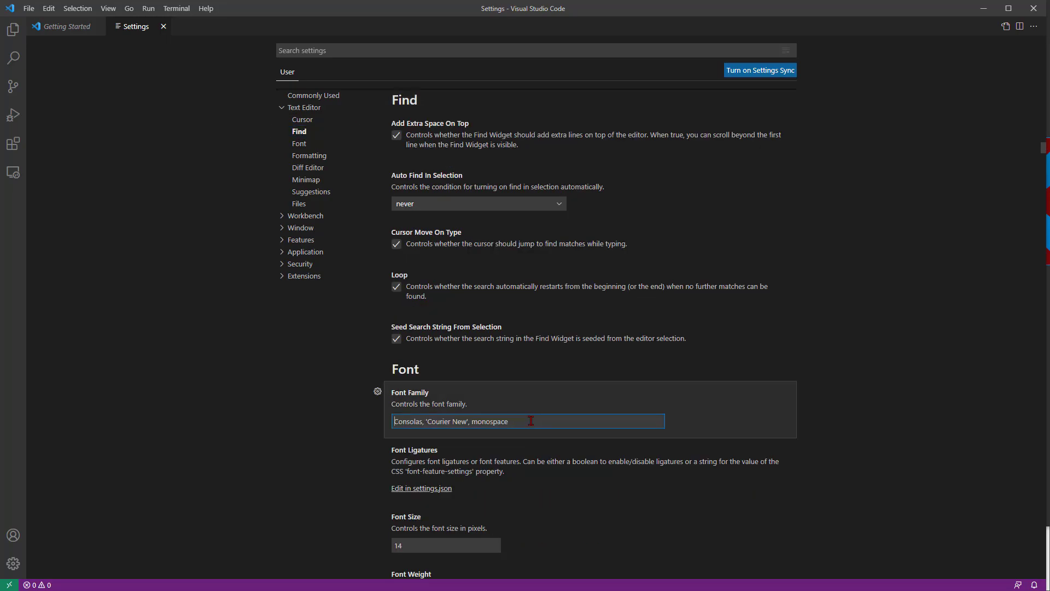
type("'Fira Code',")
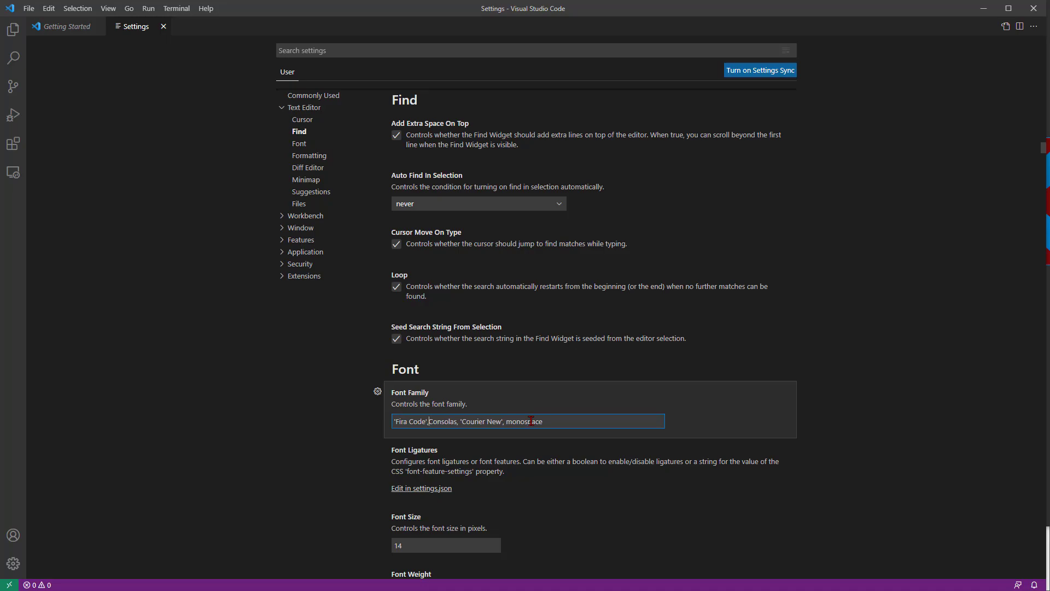
left_click(529, 462)
Step: Set editor.fontLigatures to true in settings.json and add two new lines below it
left_click(438, 489)
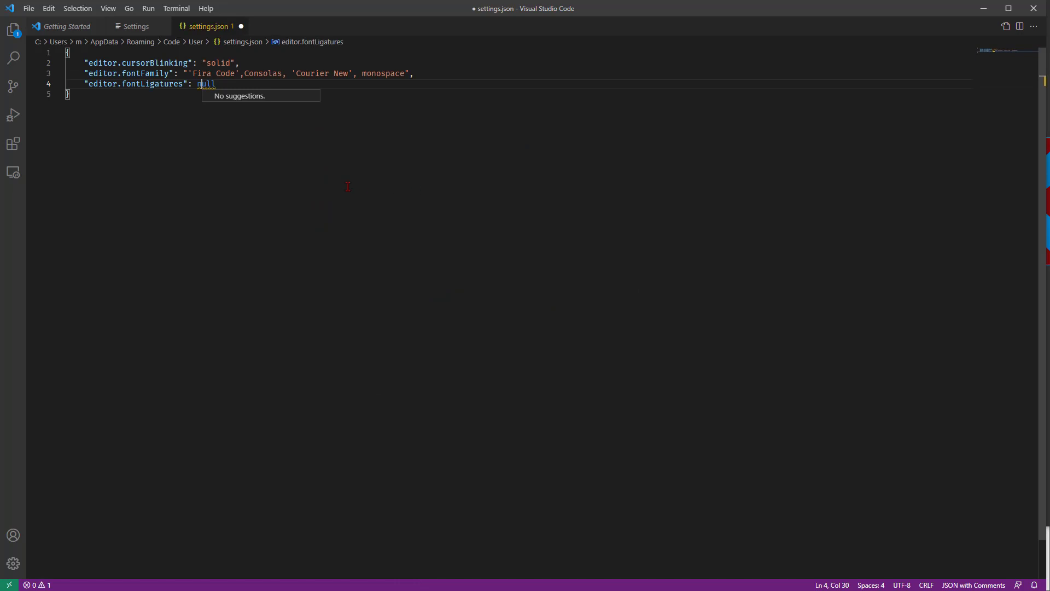
key("BackSpace")
key("Delete")
key("Delete")
key("Delete")
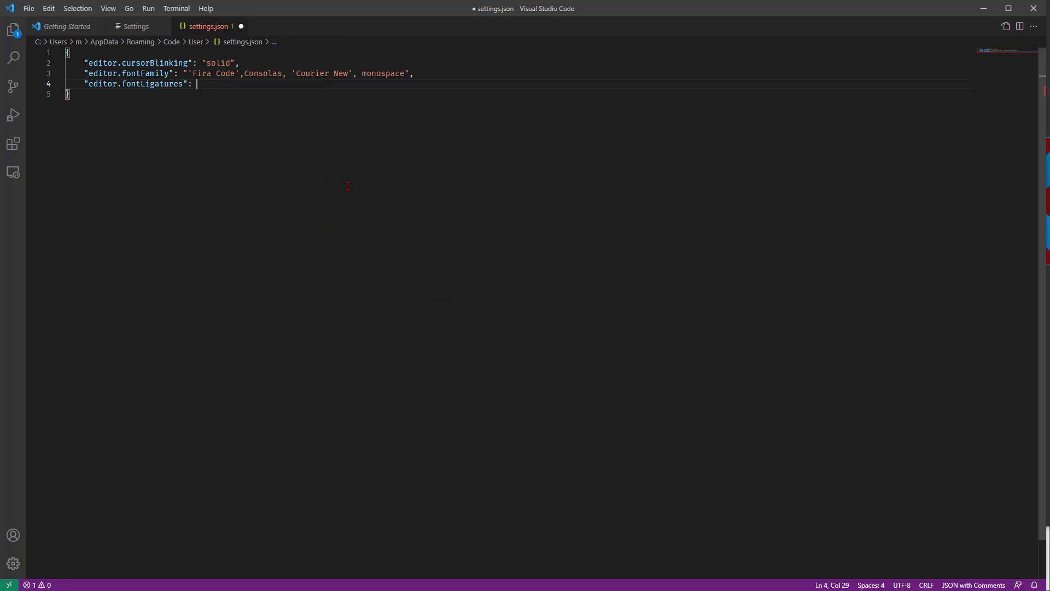
type("t")
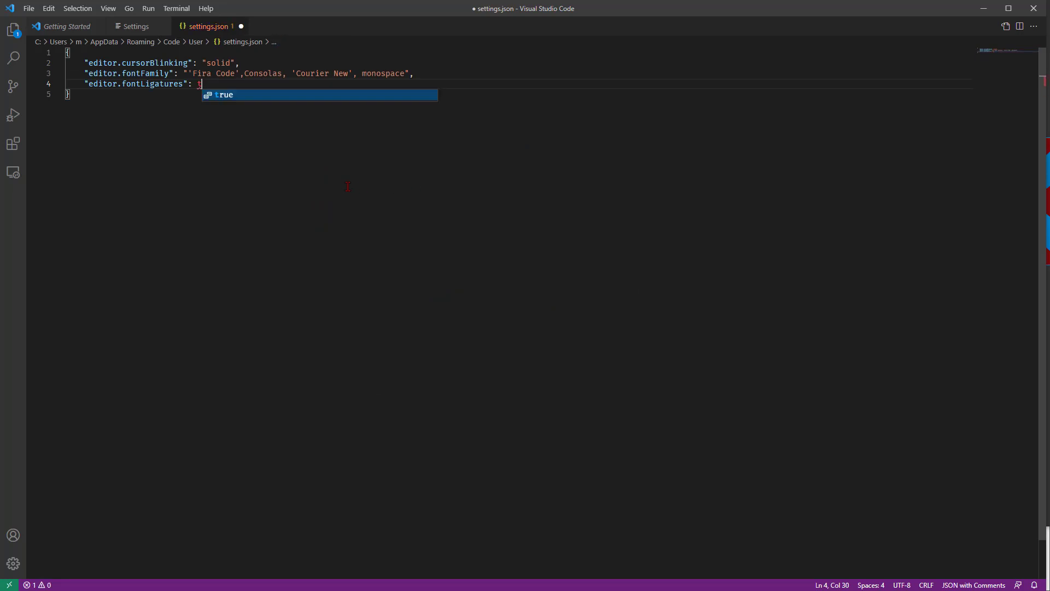
key("Return")
key("Return")
key("Return")
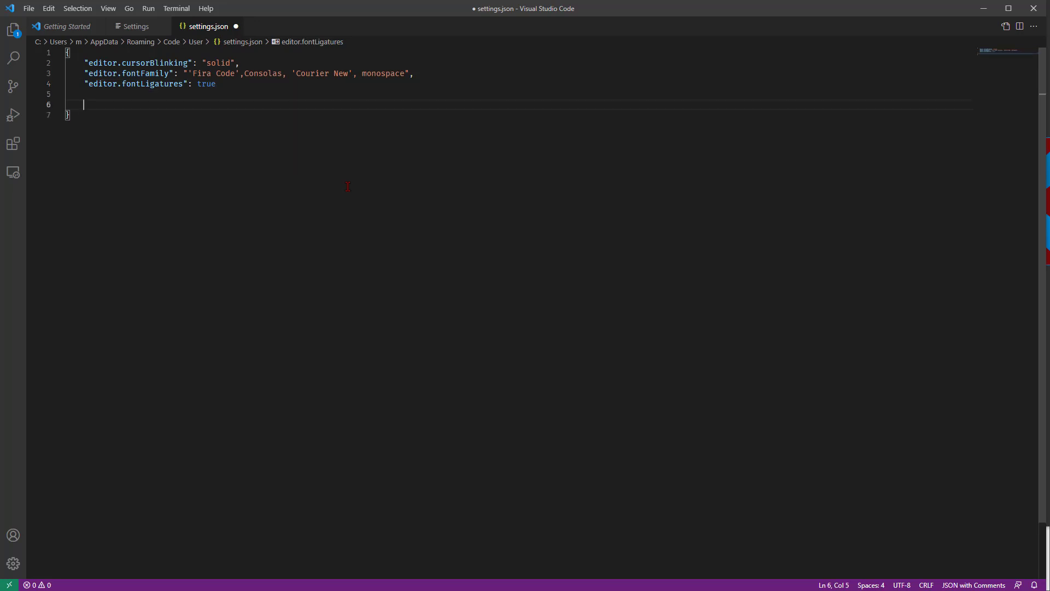
Step: Try out ligature characters on the last blank line, remove them, and save and close settings.json
type("\"")
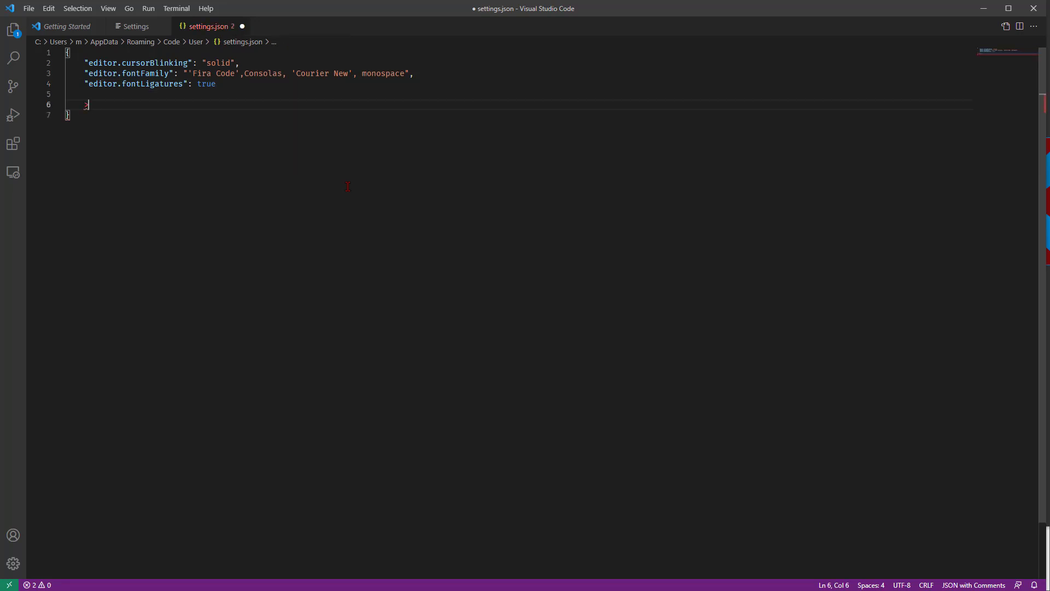
key("BackSpace")
key("ctrl+s")
type("\"=")
key("BackSpace")
key("BackSpace")
key("BackSpace")
key("BackSpace")
key("BackSpace")
key("ctrl+s")
key("ctrl+w")
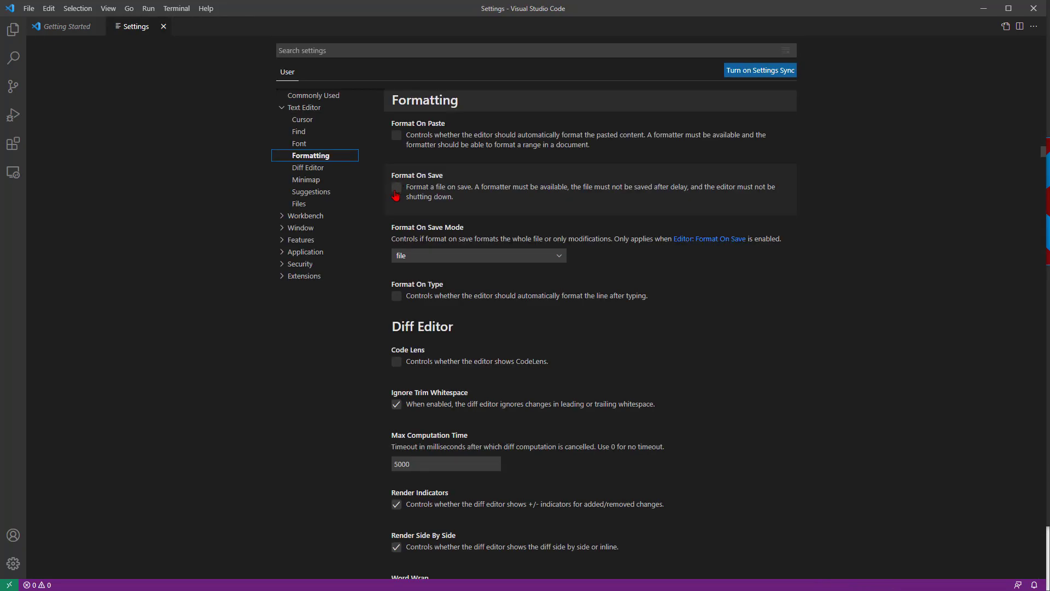
Step: Enable Format On Save and set the minimap Size to fill
left_click(396, 190)
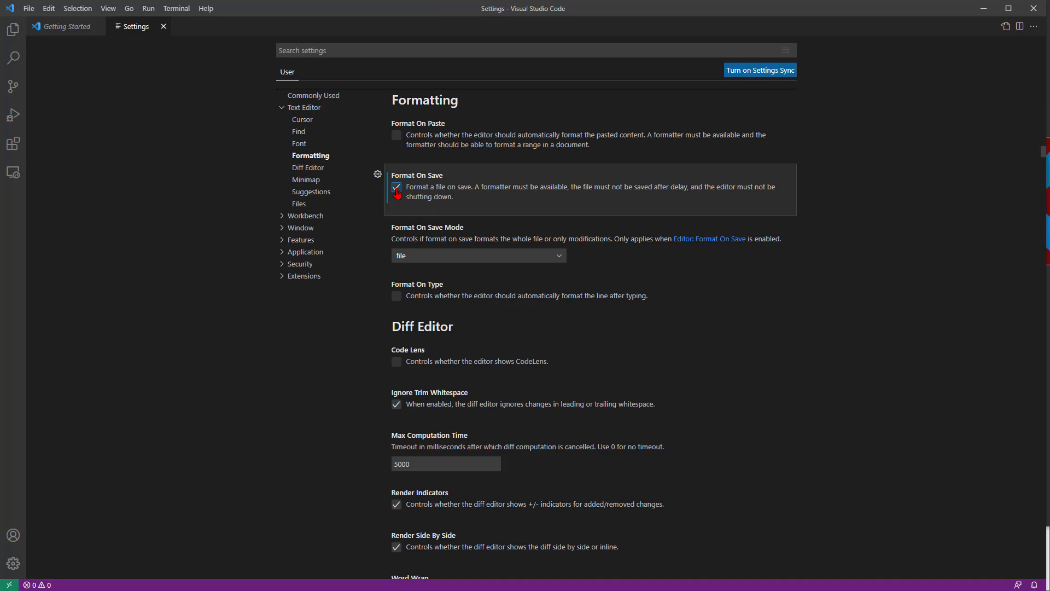
left_click(306, 179)
left_click(434, 465)
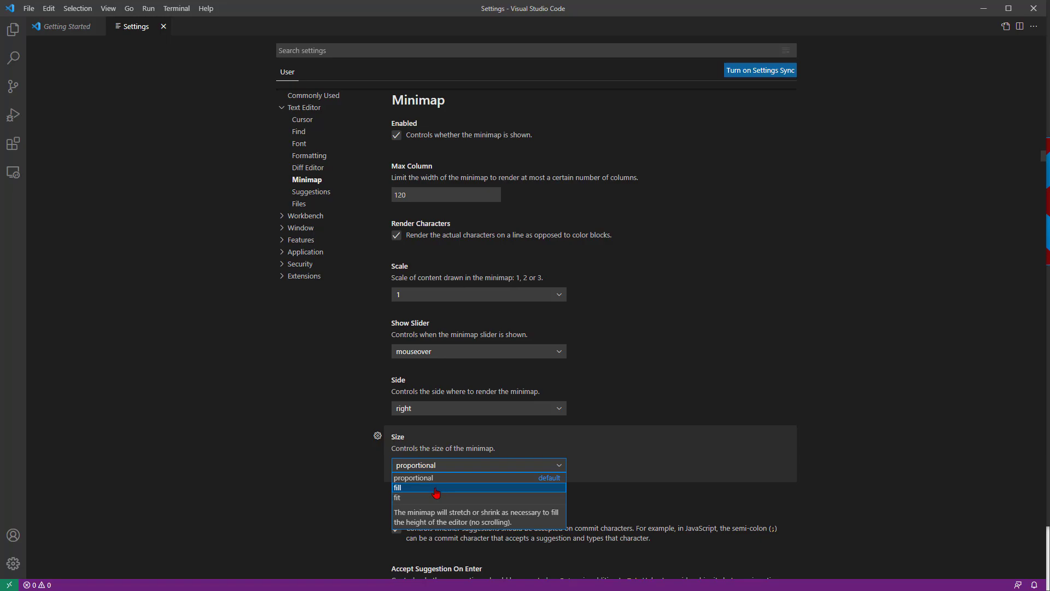
left_click(436, 488)
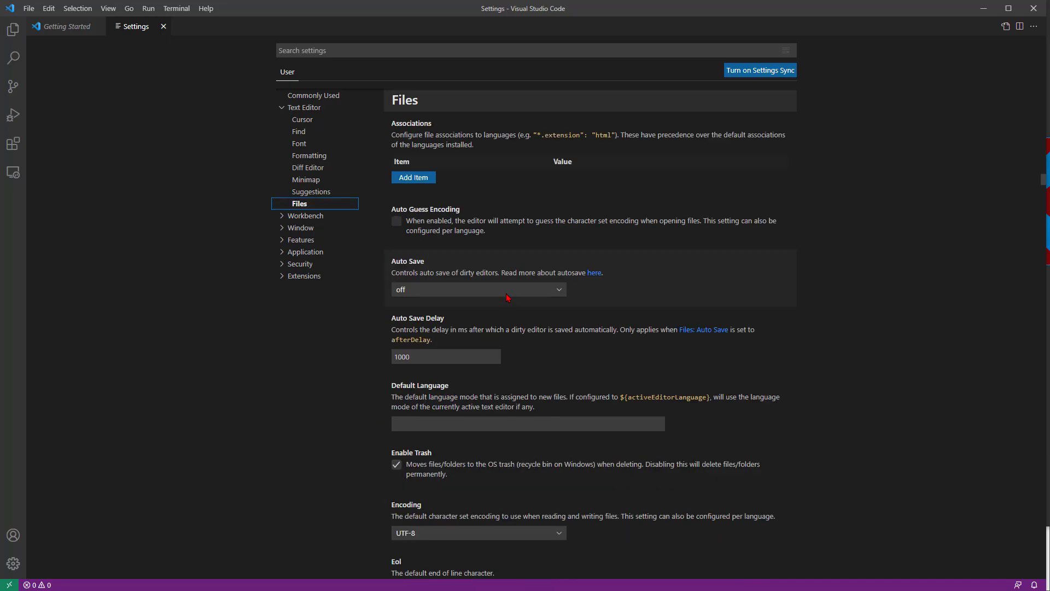
Step: Set the Auto Save option in the Files settings to onFocusChange
left_click(506, 294)
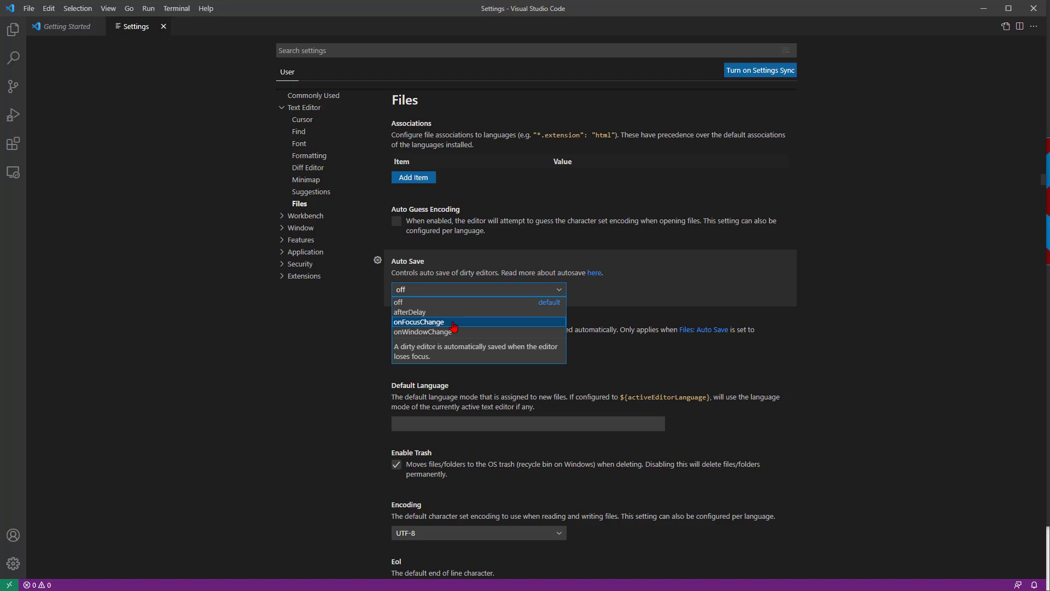
left_click(453, 327)
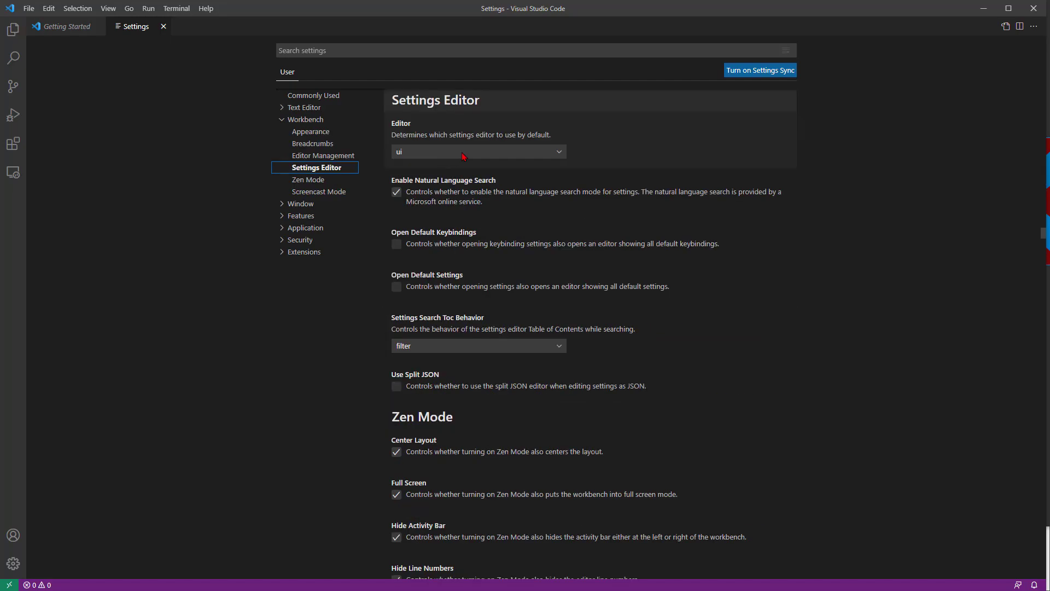
Step: Enable Use Split JSON for the Settings Editor and open the user settings as JSON
left_click(462, 153)
left_click(462, 155)
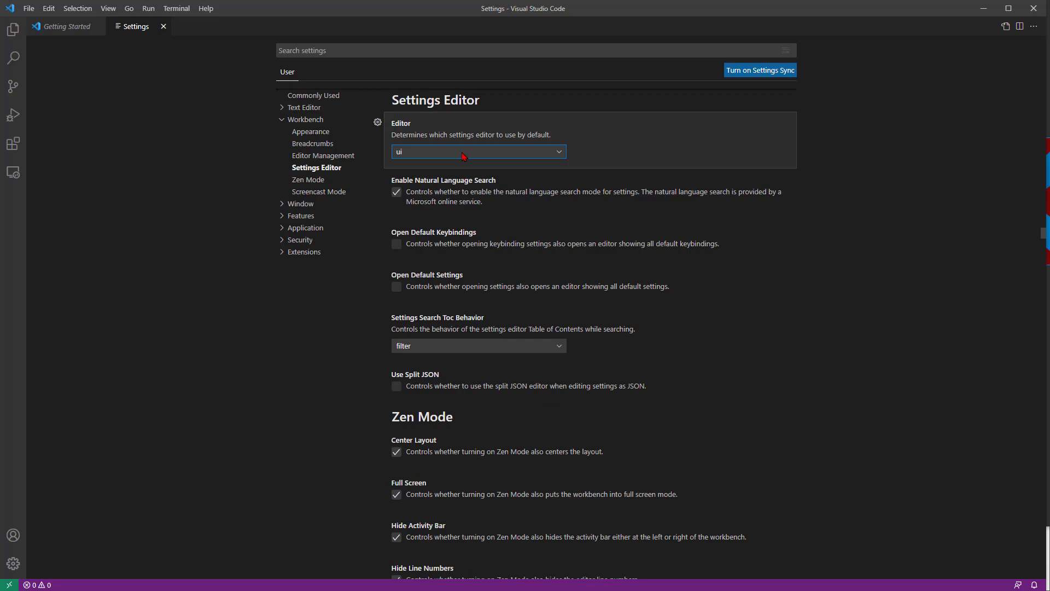
left_click(538, 387)
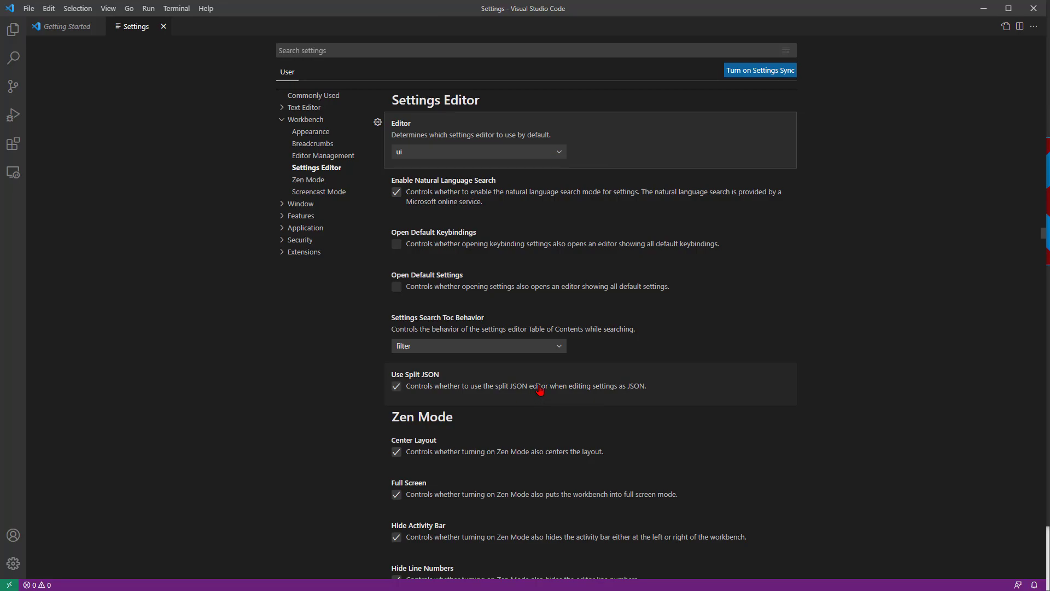
left_click(1005, 26)
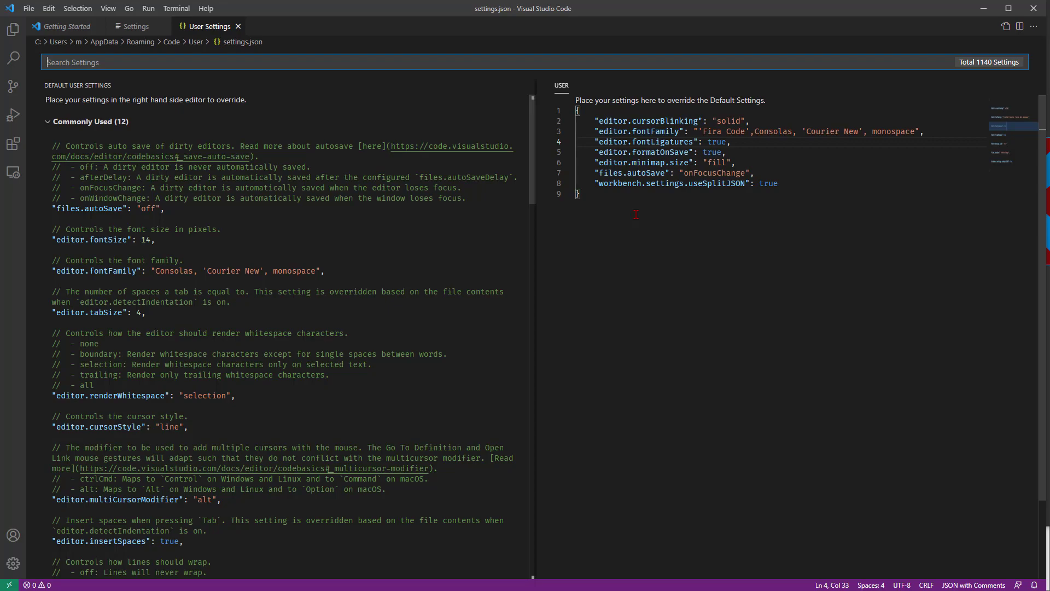
Step: Return to the Settings editor, toggle Screencast Mode on and try it out with the text "hello"
key("ctrl+Page_Up")
key("ctrl+shift+p")
type("s")
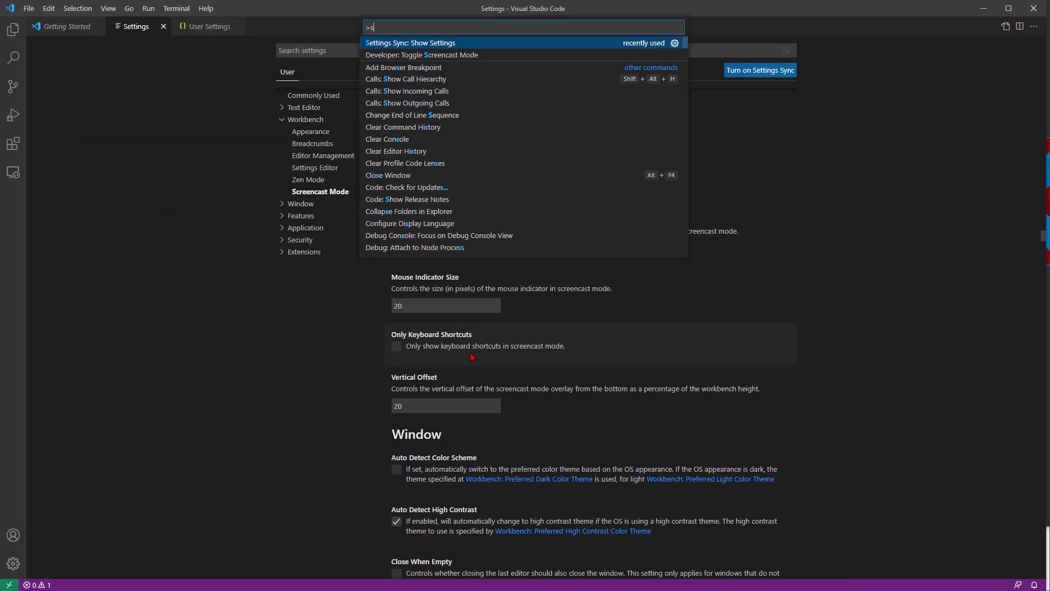
type("creen")
key("Return")
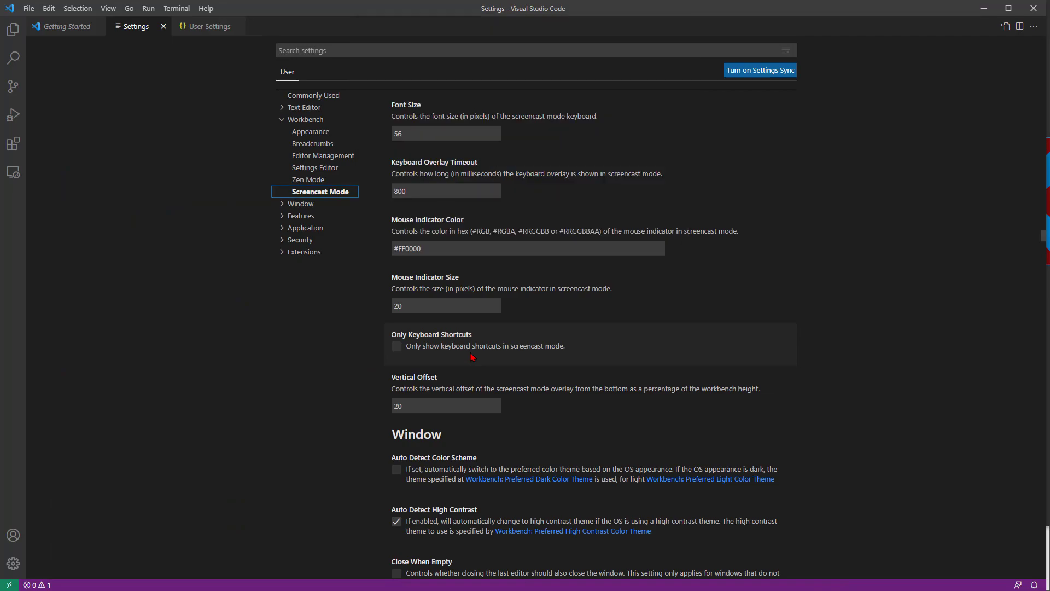
type("hello")
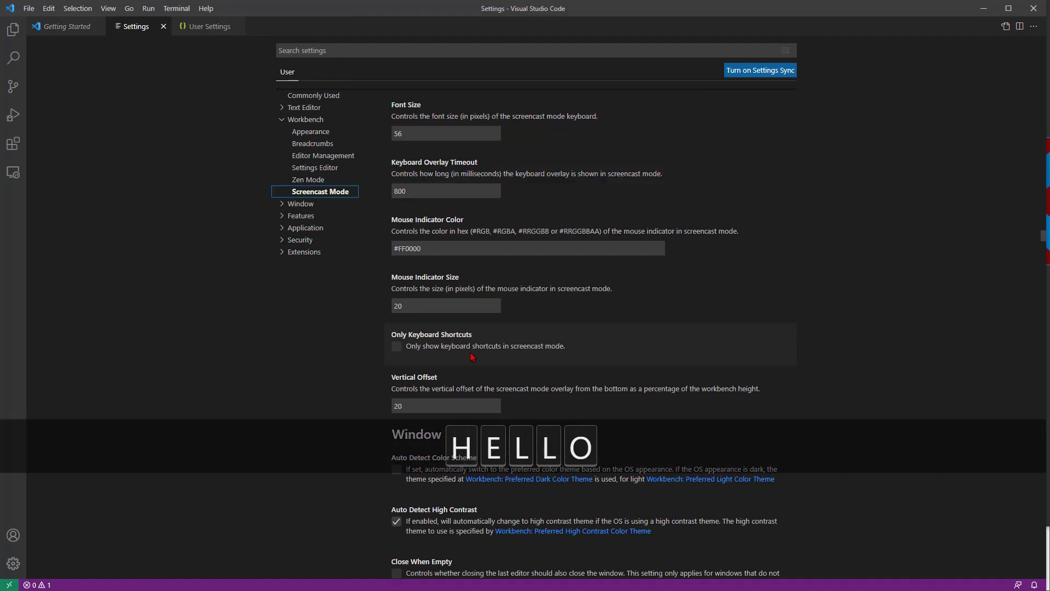
Step: Enable Only Keyboard Shortcuts for Screencast Mode, try it with the Command Palette shortcut, and toggle Screencast Mode off
left_click(472, 357)
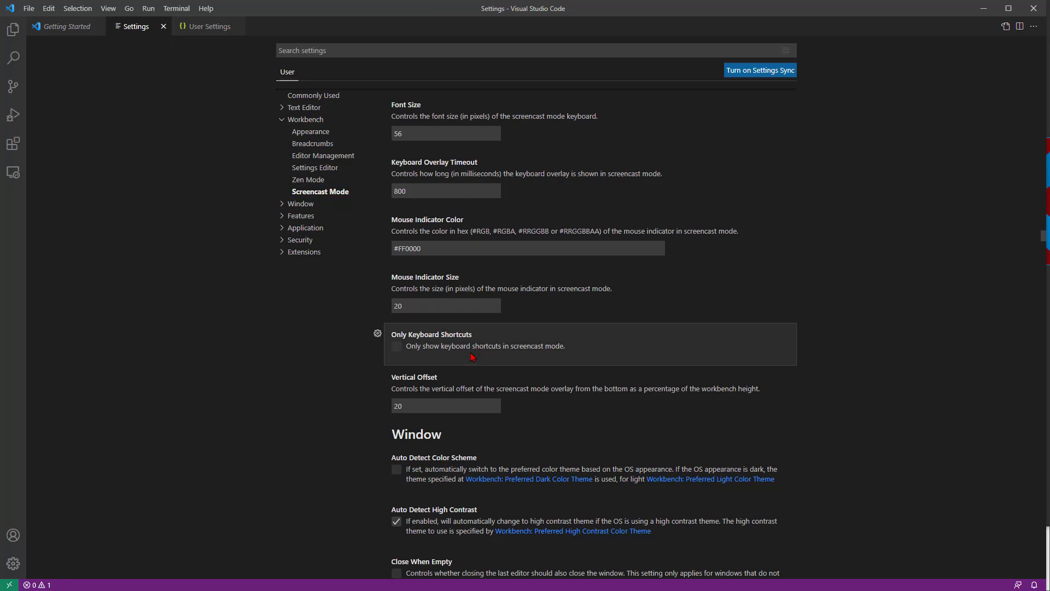
left_click(464, 348)
key("ctrl+shift+p")
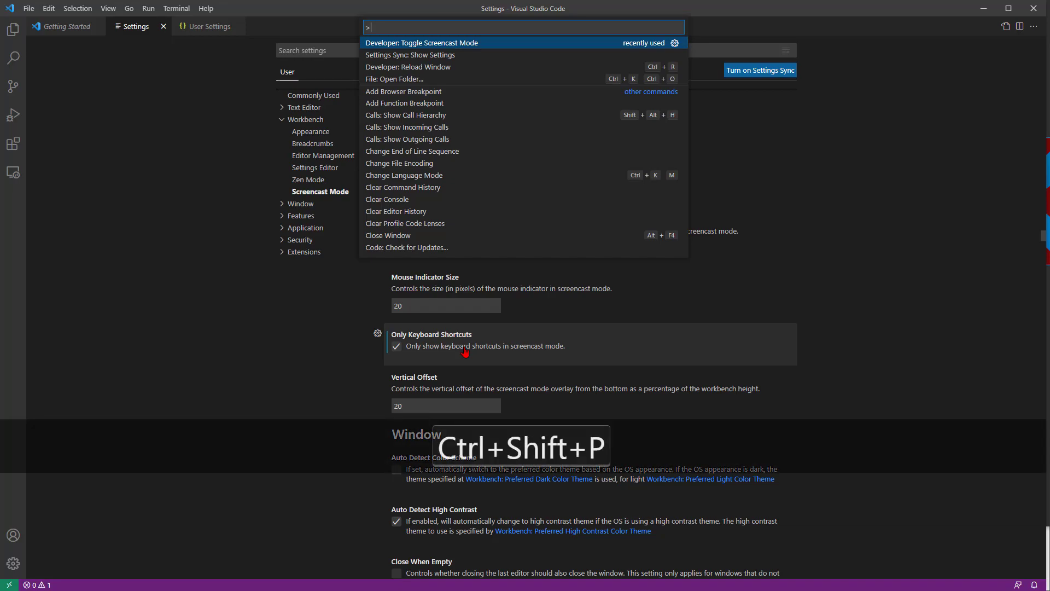
key("Escape")
key("ctrl+shift+p")
type("scree")
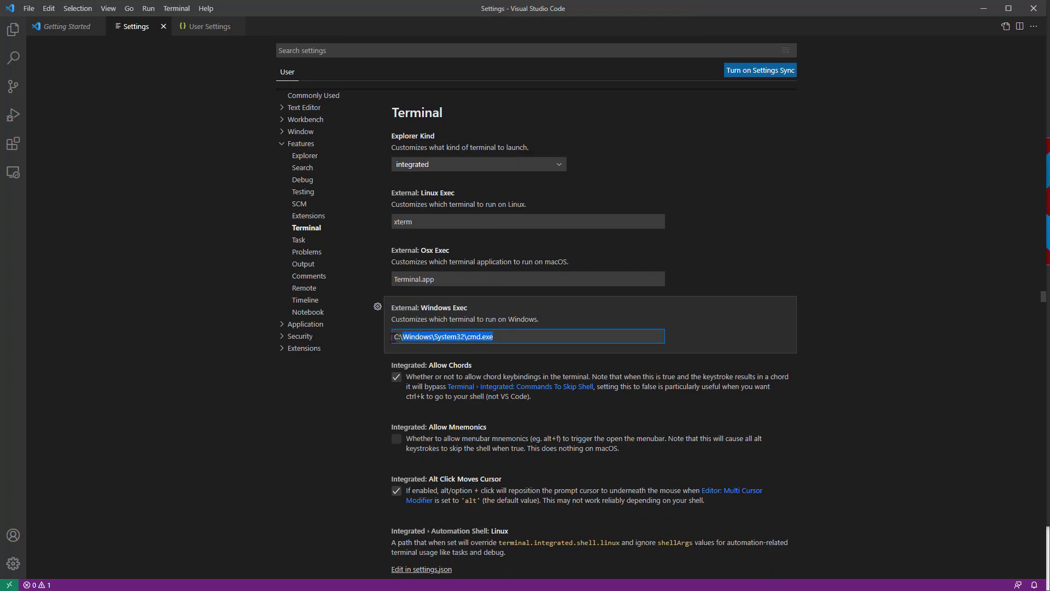
Step: Set the External Windows Exec terminal to wt.exe and test it by opening and closing a new external terminal
type("wt.exe")
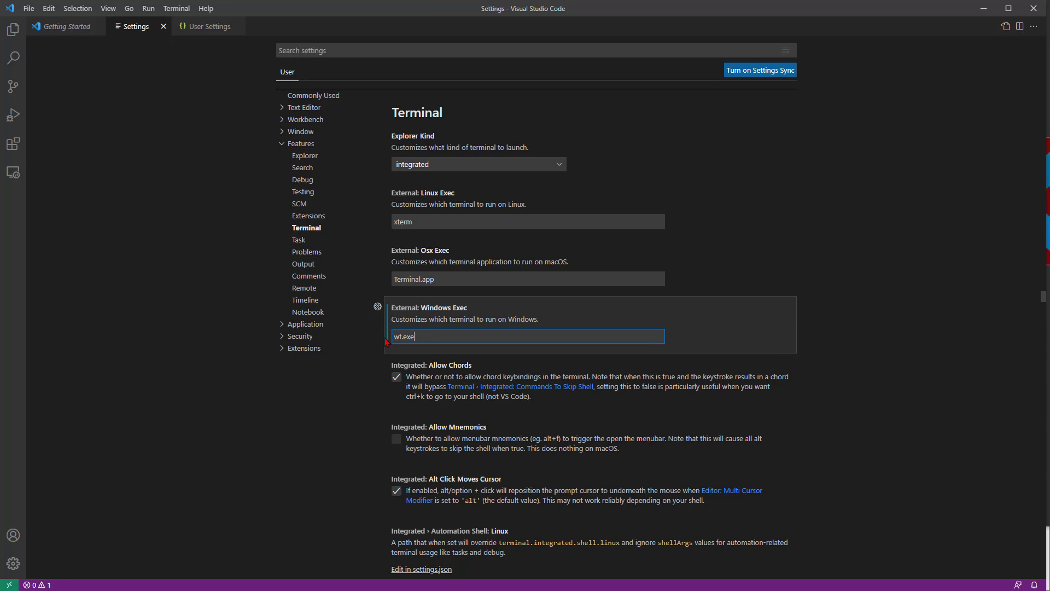
key("ctrl+shift+p")
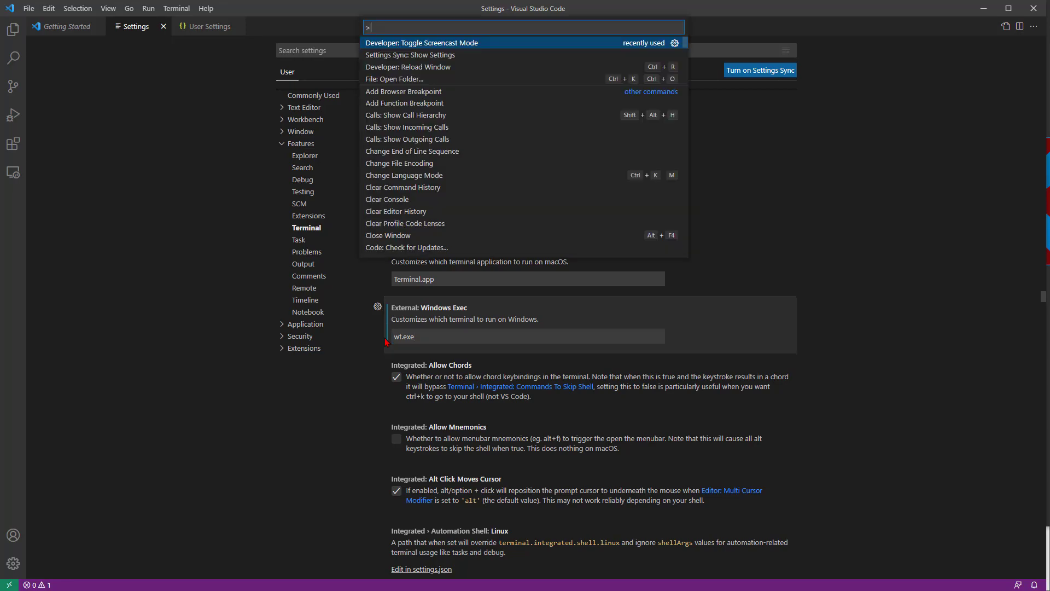
type("external")
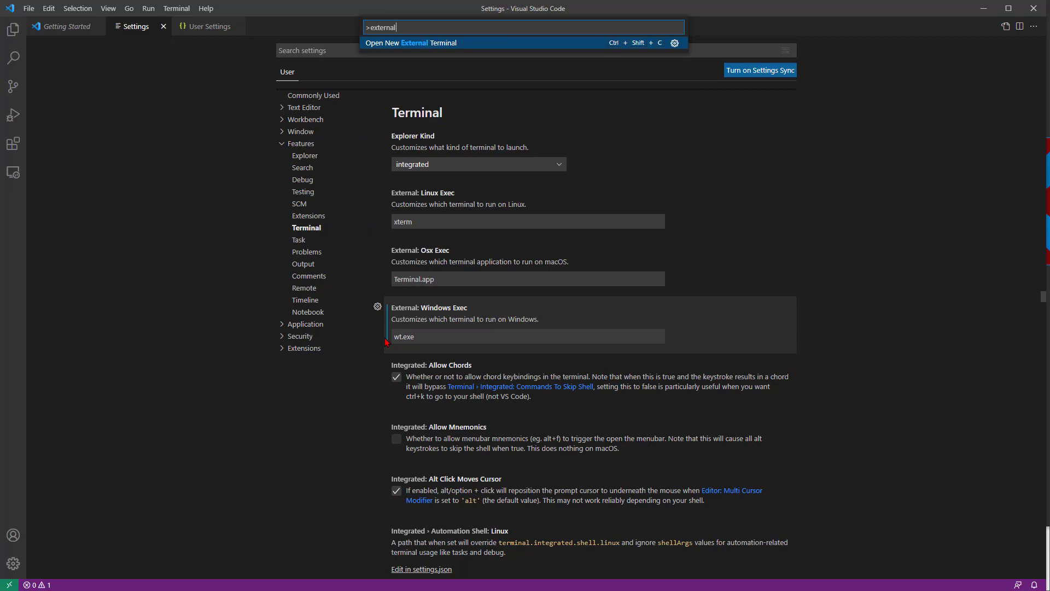
key("Return")
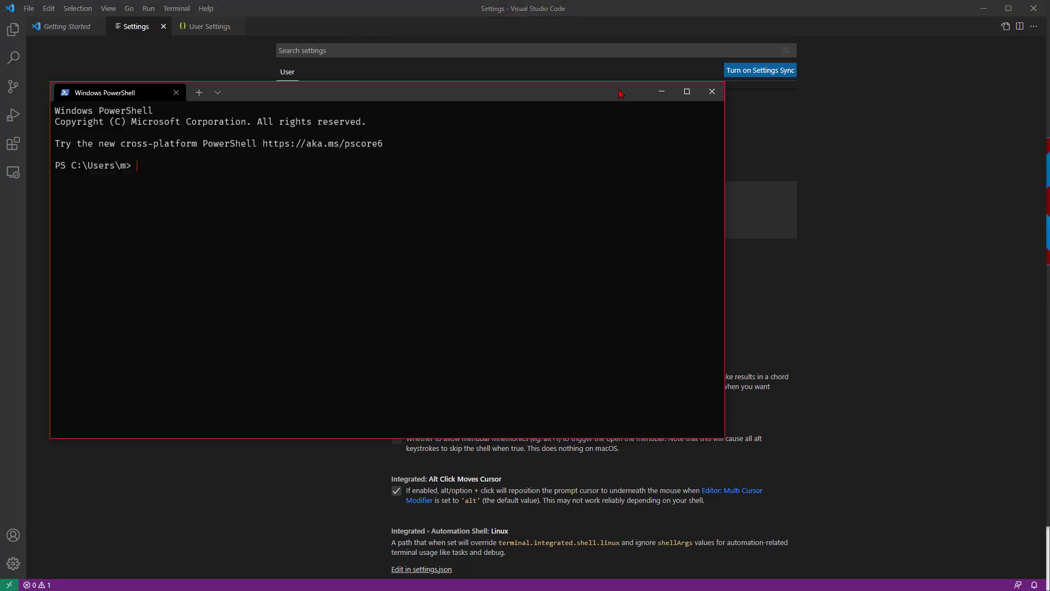
left_click(710, 95)
Step: Set the integrated terminal's Cursor Style to line
scroll(526, 382, "down", 10)
left_click(526, 382)
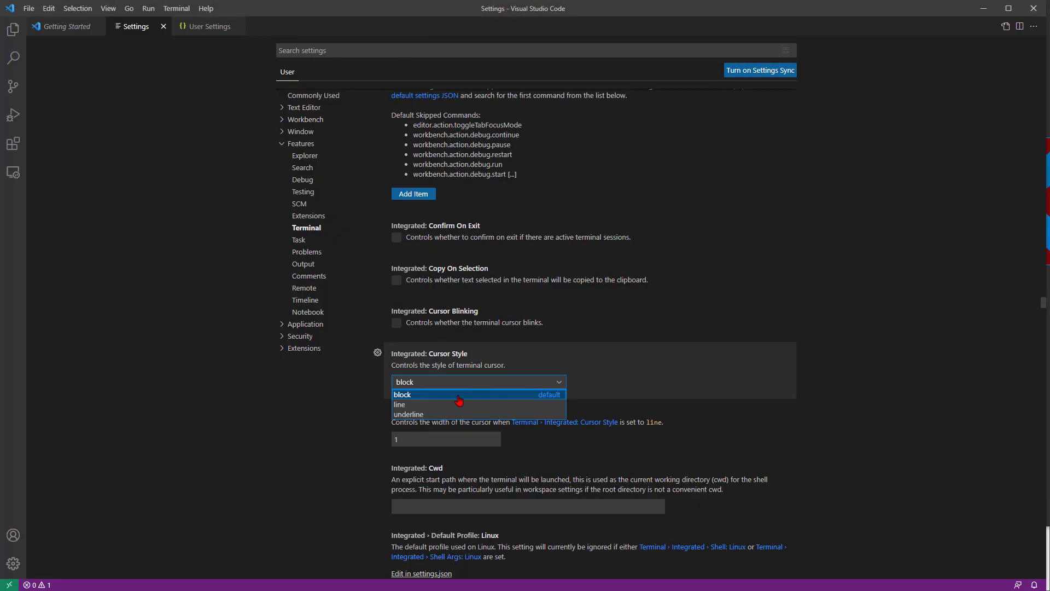
left_click(443, 405)
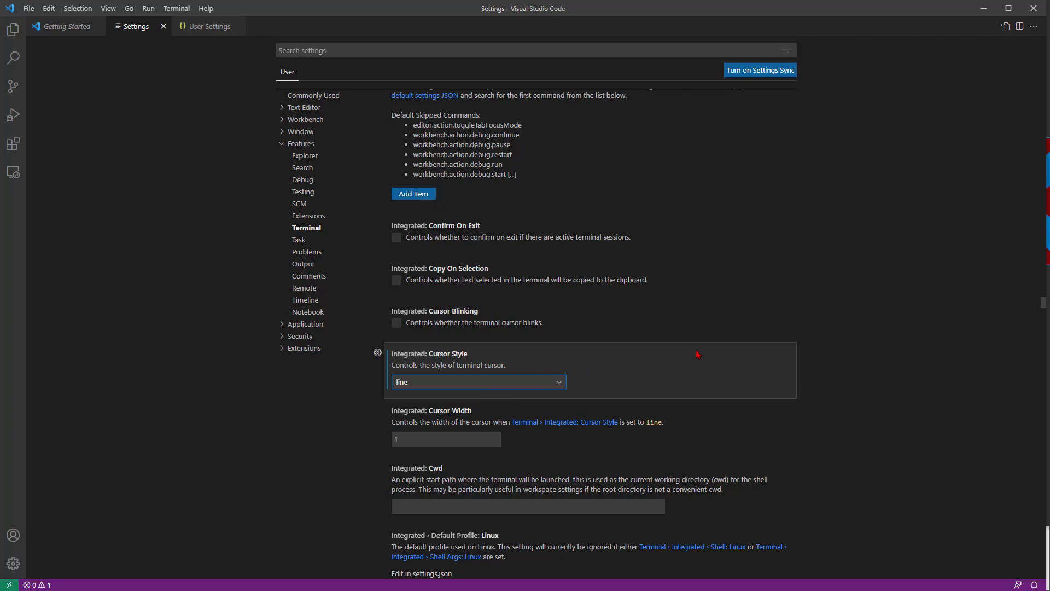
Step: Search the settings for "final" and enable Insert Final Newline and Trim Final Newlines for files
scroll(700, 353, "down", 10)
left_click(503, 50)
type("final")
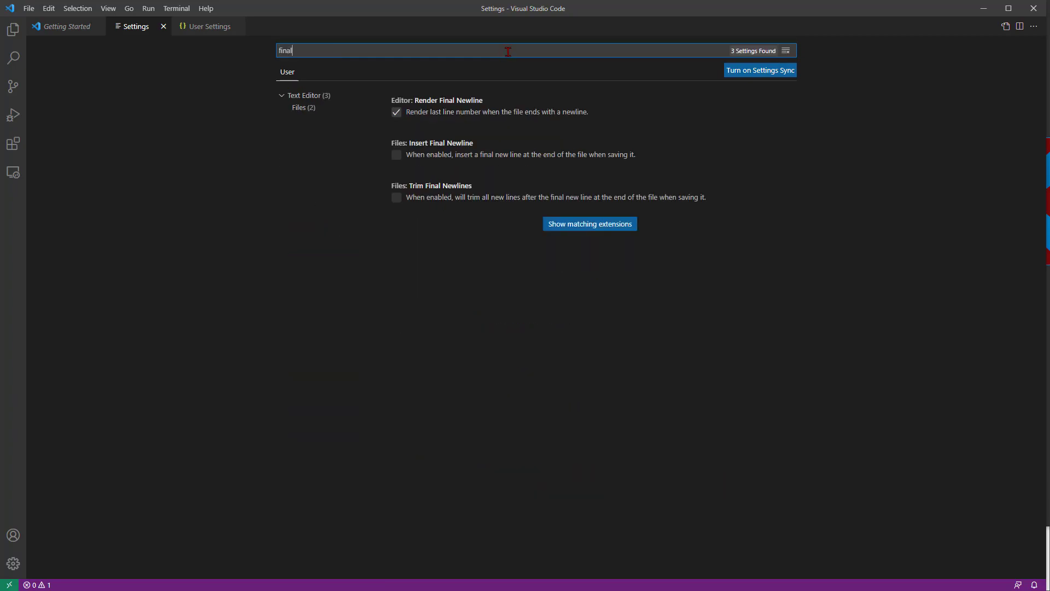
left_click(423, 157)
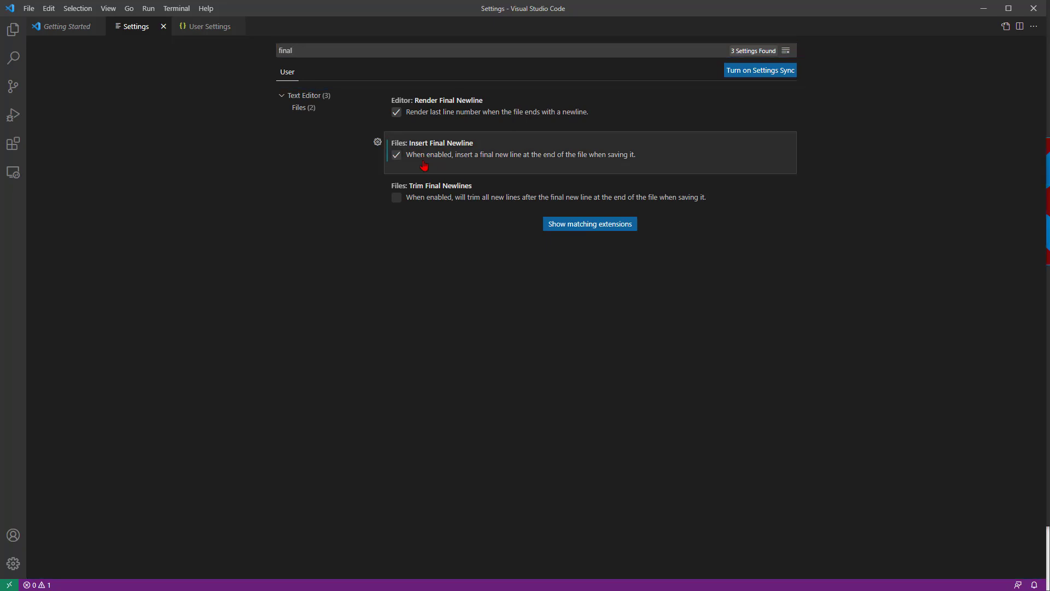
left_click(428, 200)
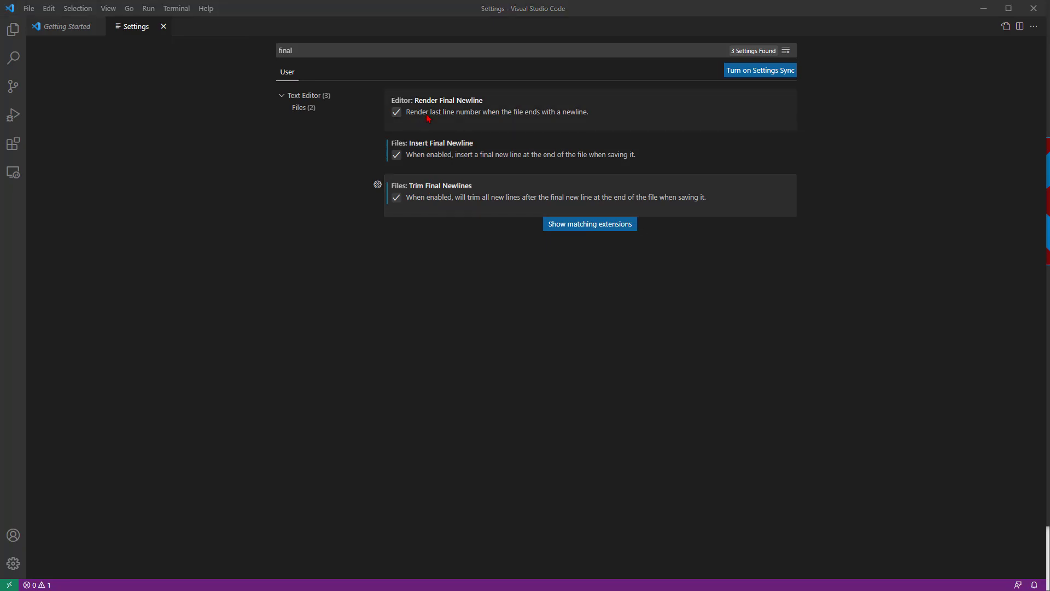
left_click(428, 118)
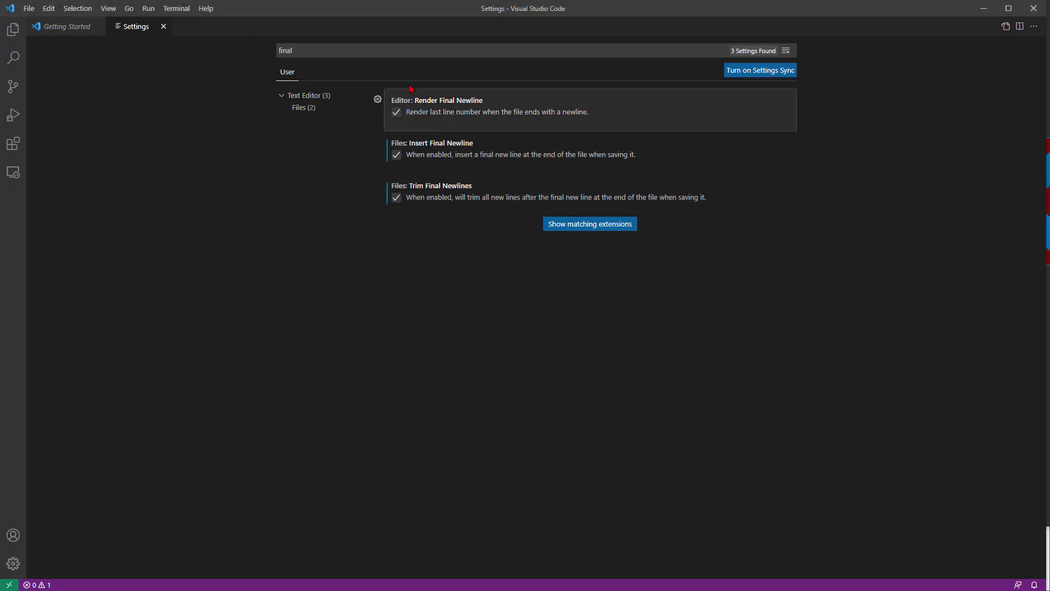
Step: Search the settings for "trim" and enable Trim Trailing Whitespace for files
left_click(403, 53)
type("trim")
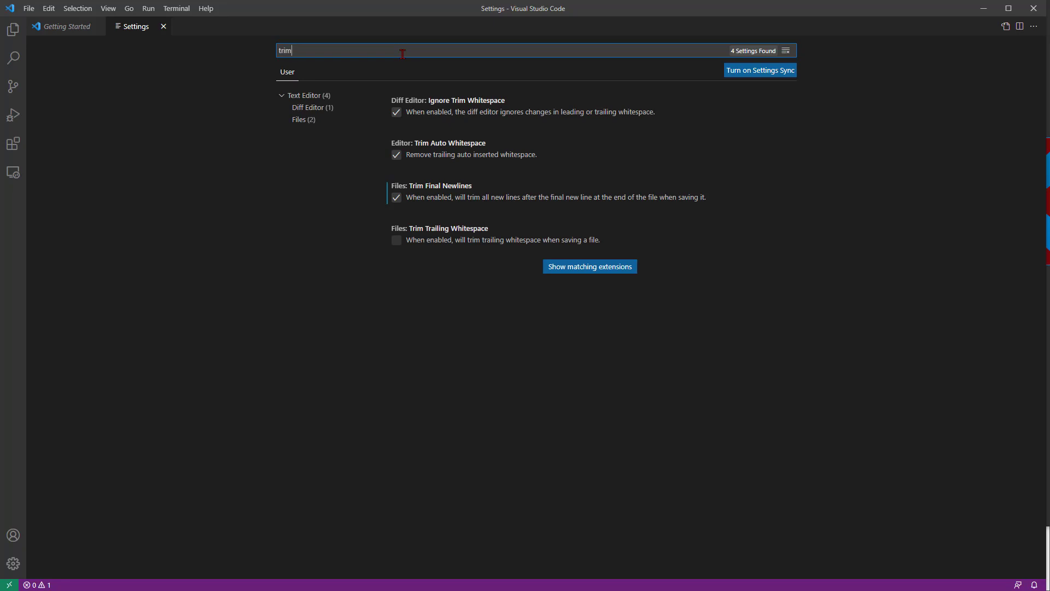
left_click(419, 244)
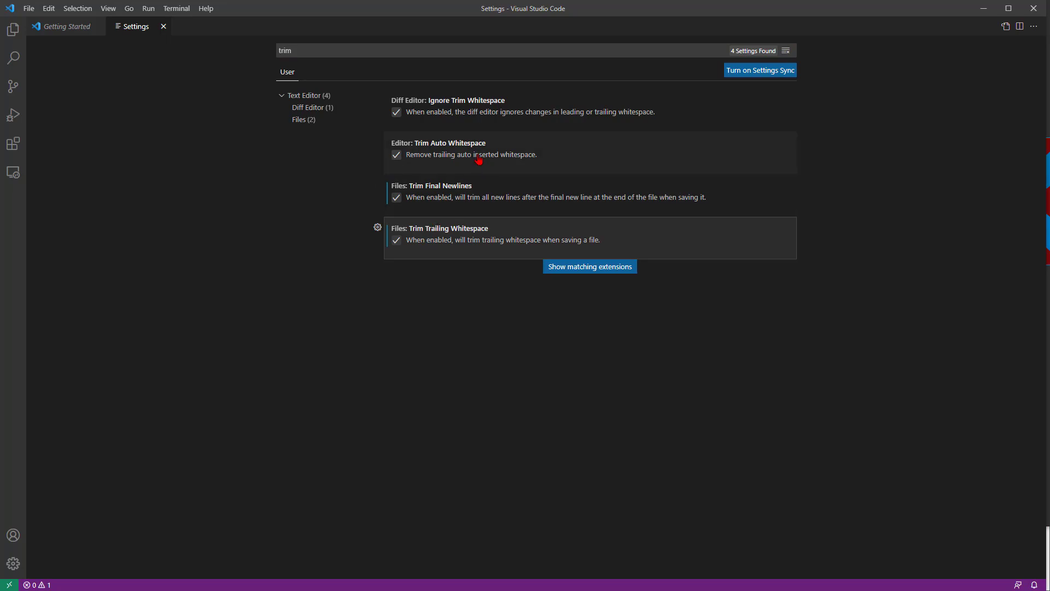
left_click(518, 48)
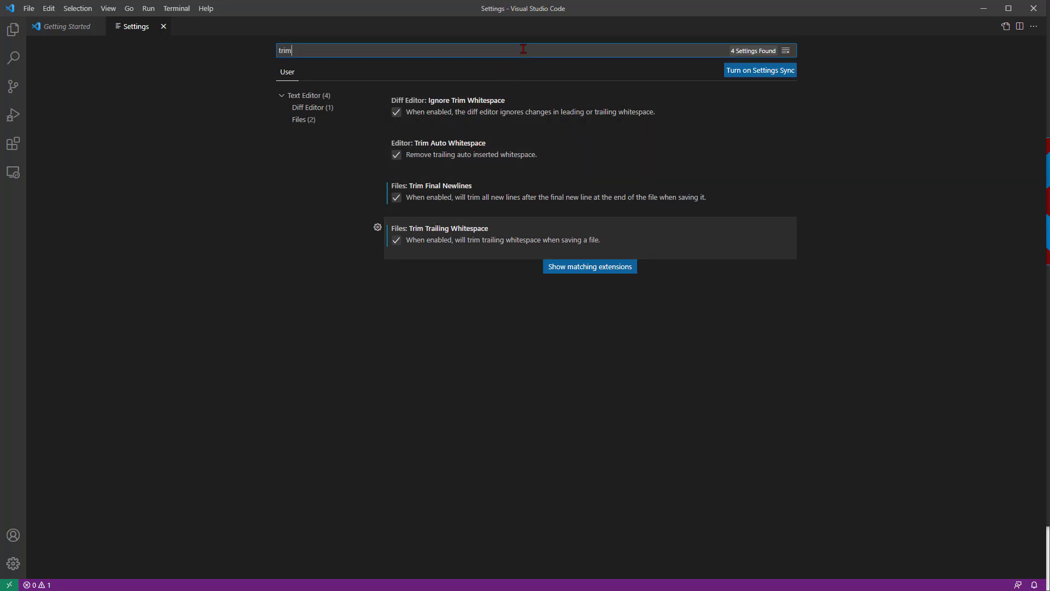
left_click(786, 51)
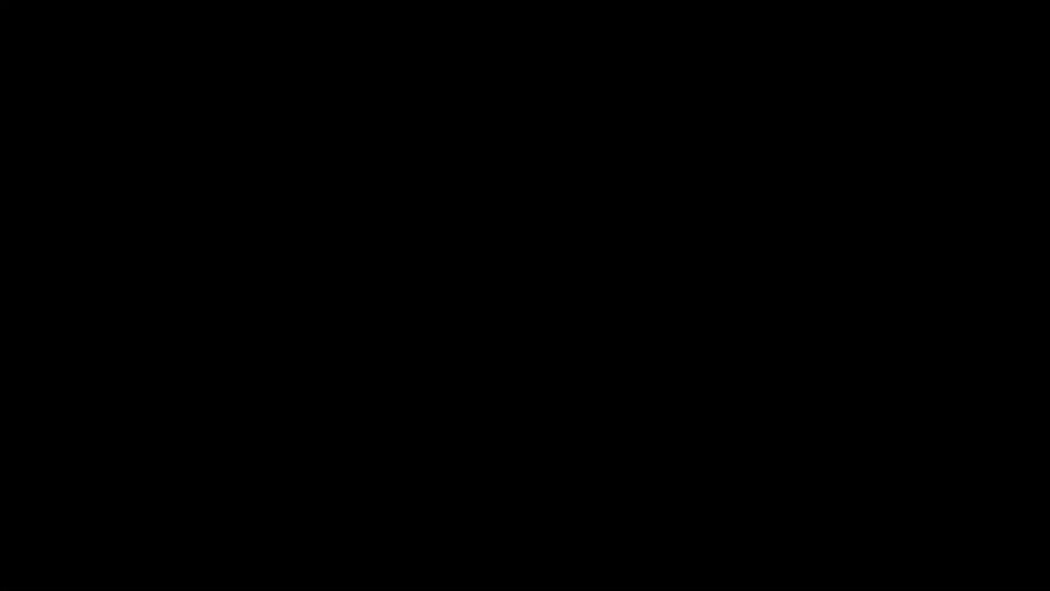